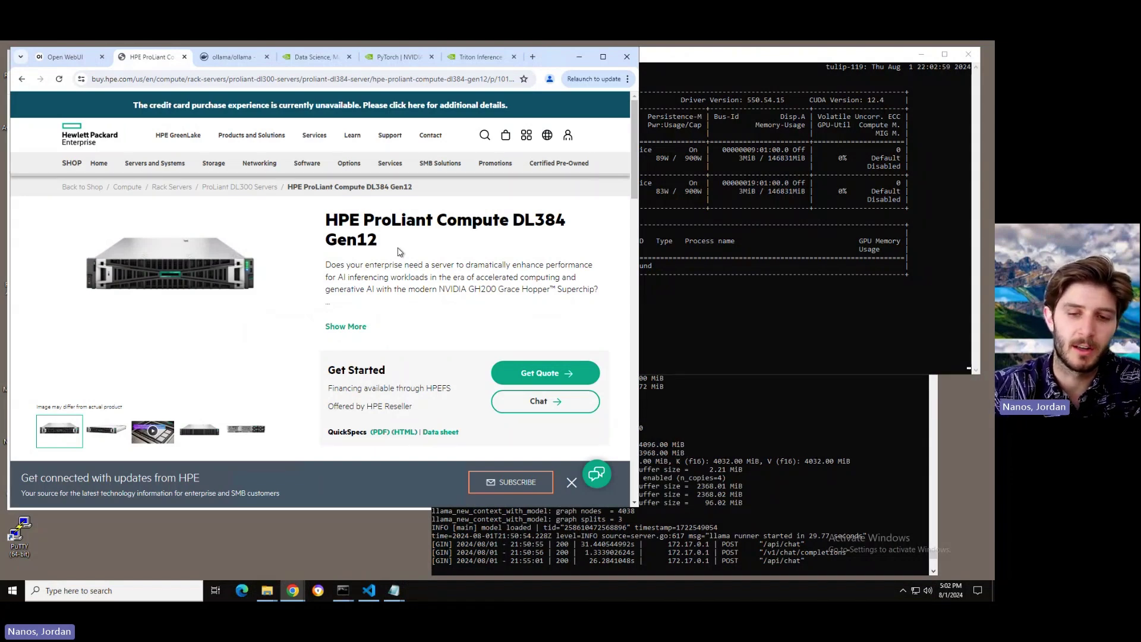
- Dismiss the HPE updates banner, read down the ProLiant DL384 Gen12 page, then return to its top
left_click(571, 484)
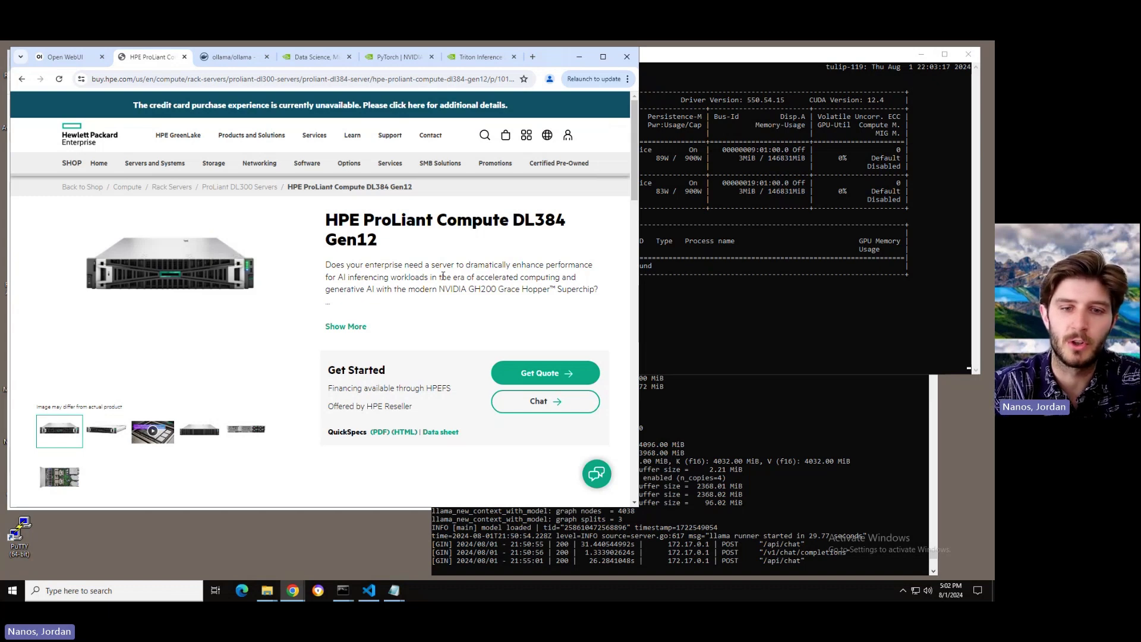
scroll(443, 275, "down", 1)
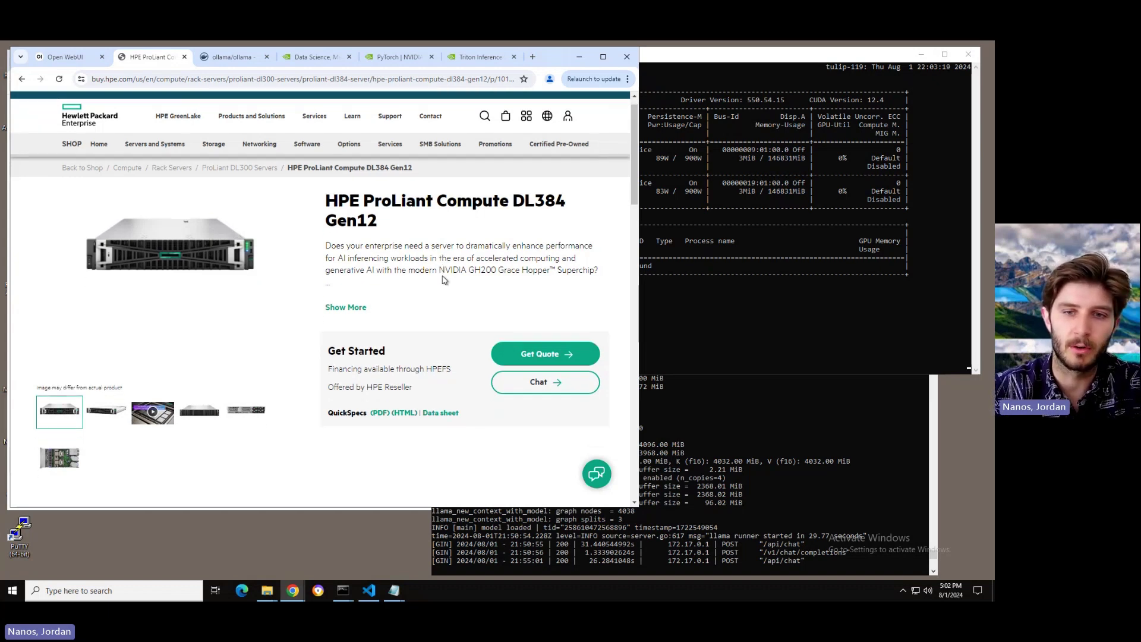
scroll(443, 279, "down", 1)
scroll(443, 280, "down", 3)
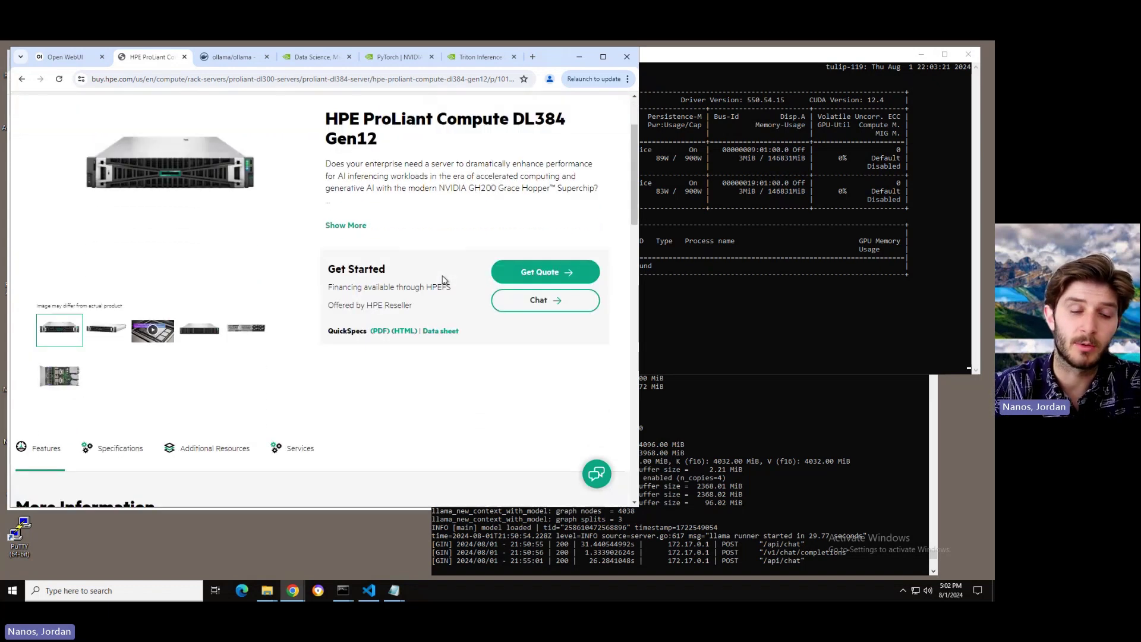
scroll(443, 279, "down", 2)
scroll(445, 280, "down", 2)
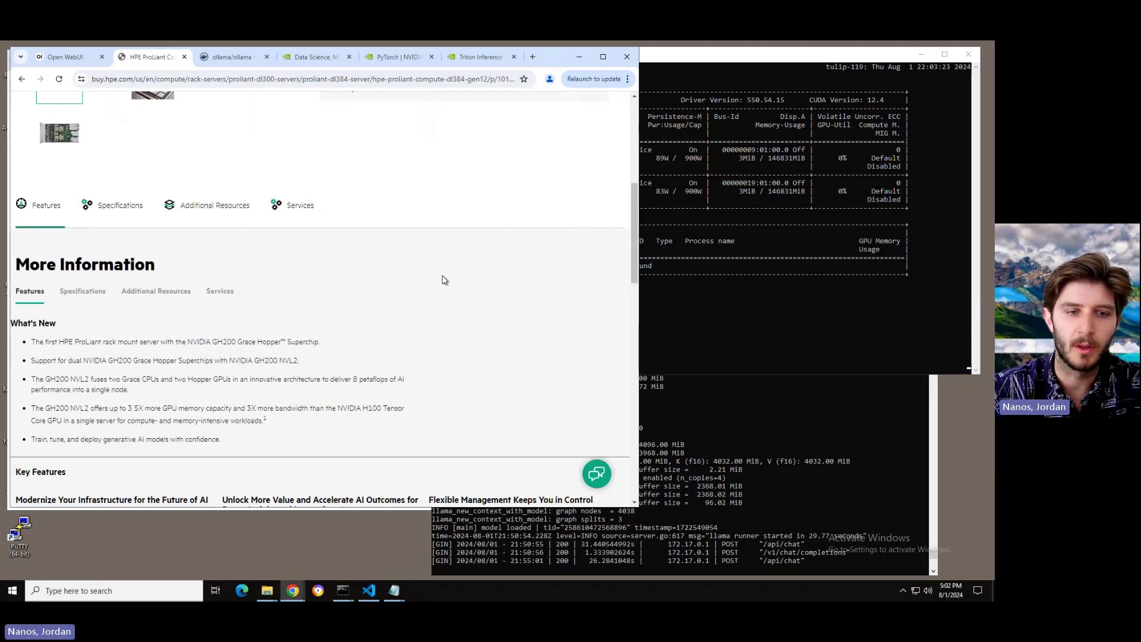
scroll(445, 280, "down", 3)
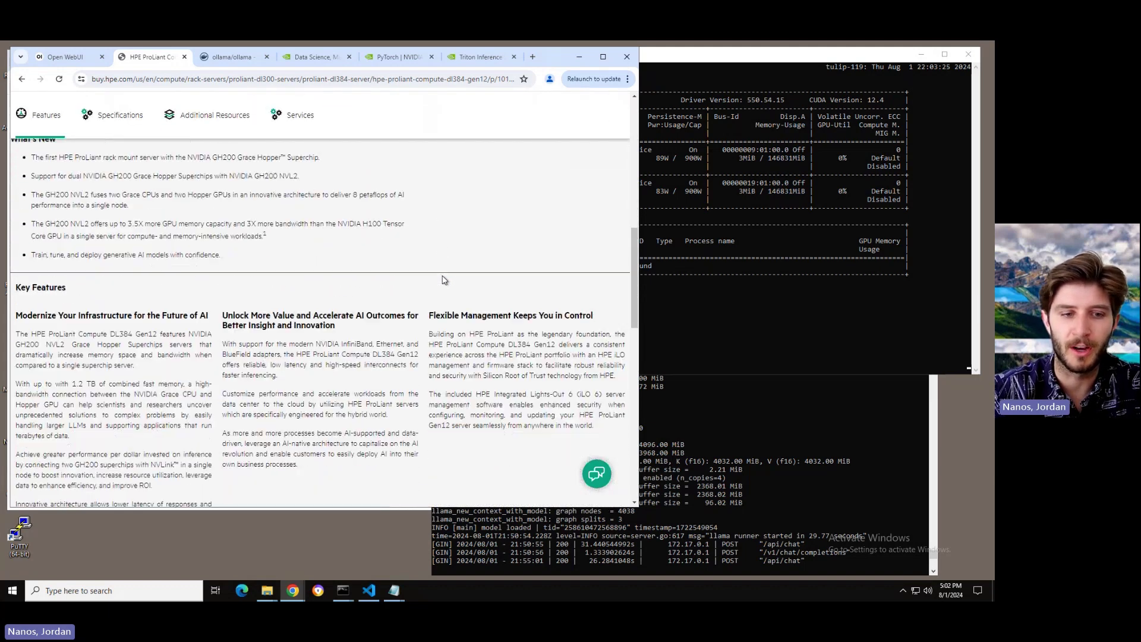
scroll(445, 280, "down", 2)
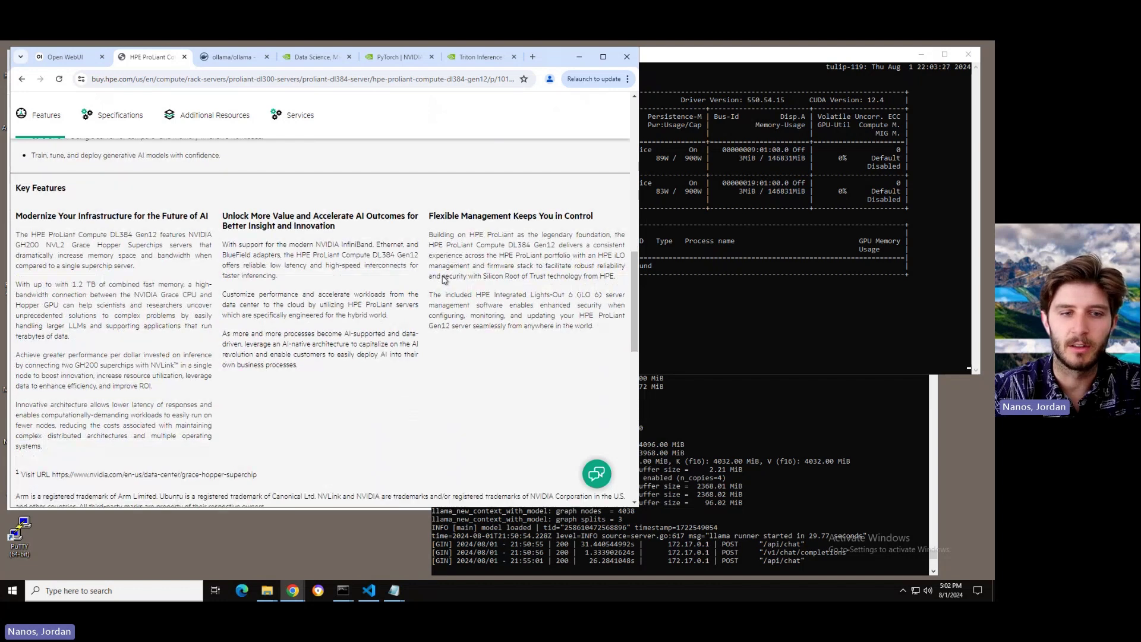
scroll(444, 280, "down", 1)
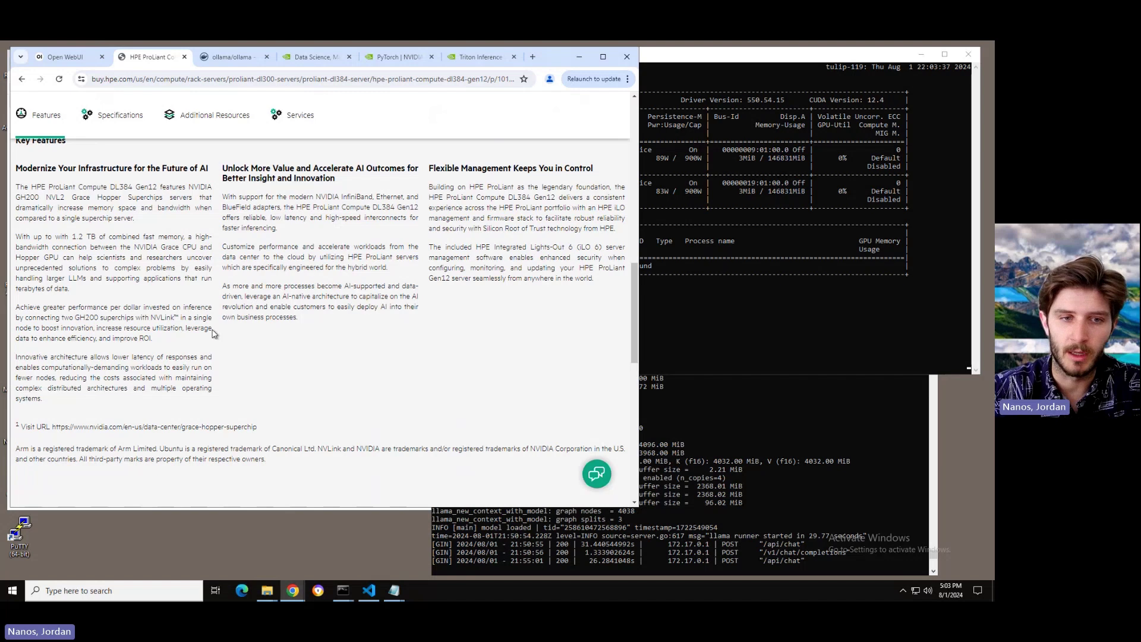
scroll(214, 335, "down", 3)
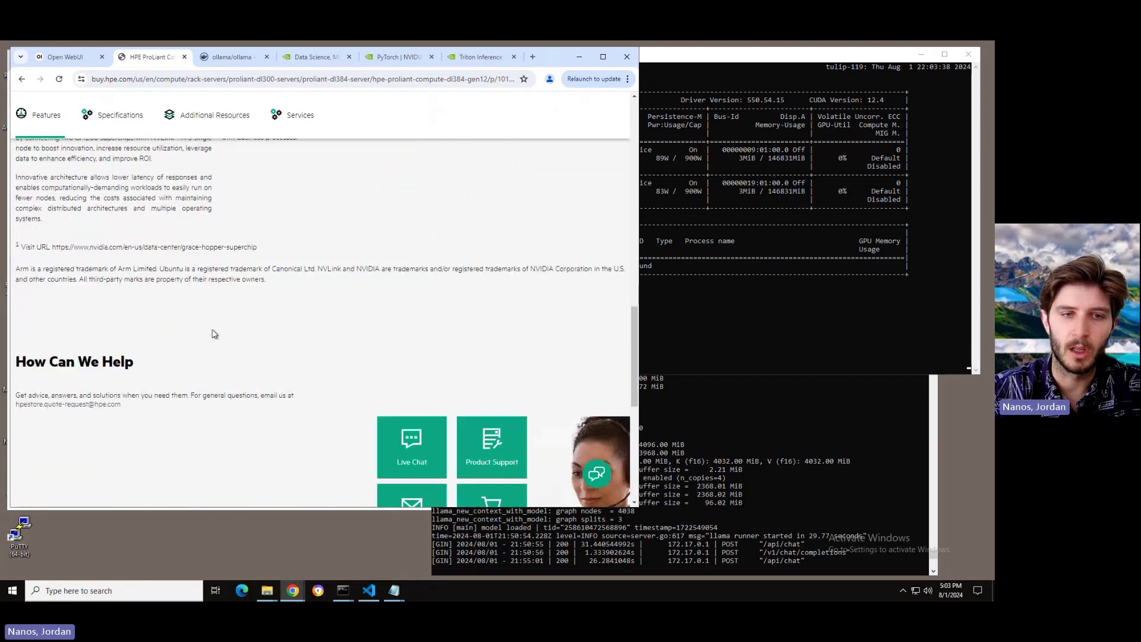
scroll(214, 335, "down", 1)
key("Home")
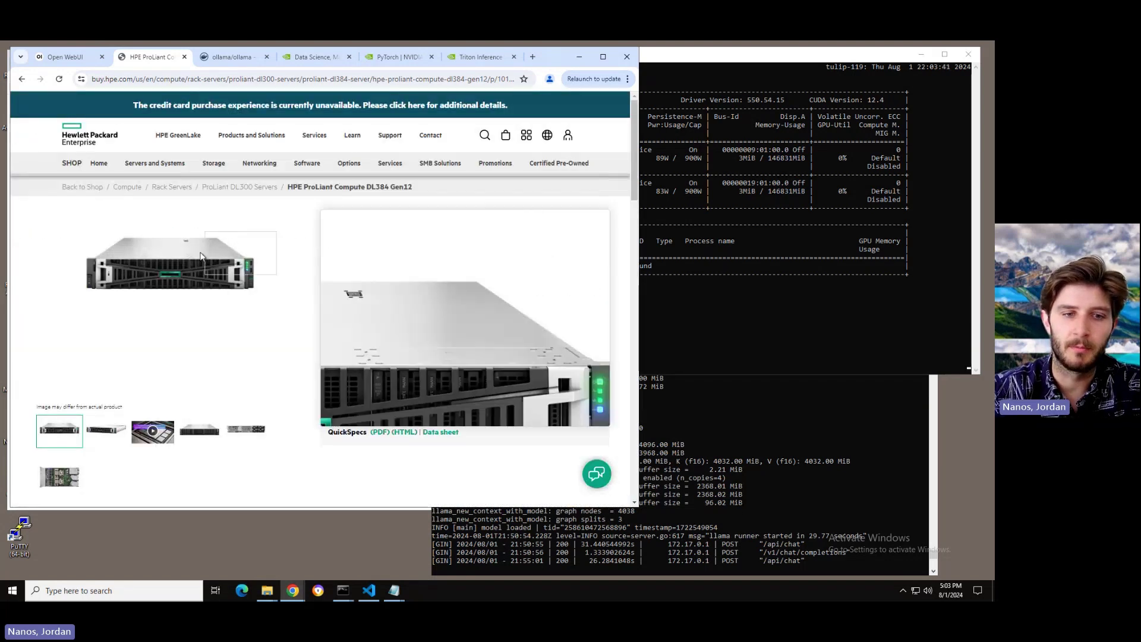
- In nvidia-smi, highlight GPU 0's 900W power cap, 3MiB memory use and 0% utilization
left_click(66, 60)
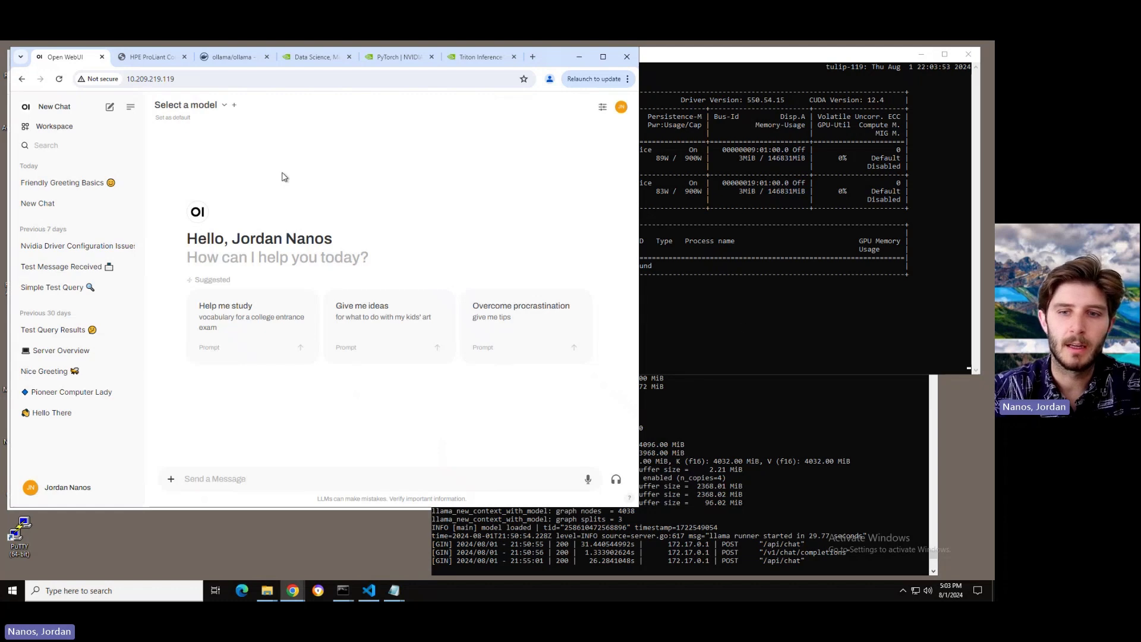
left_click(800, 307)
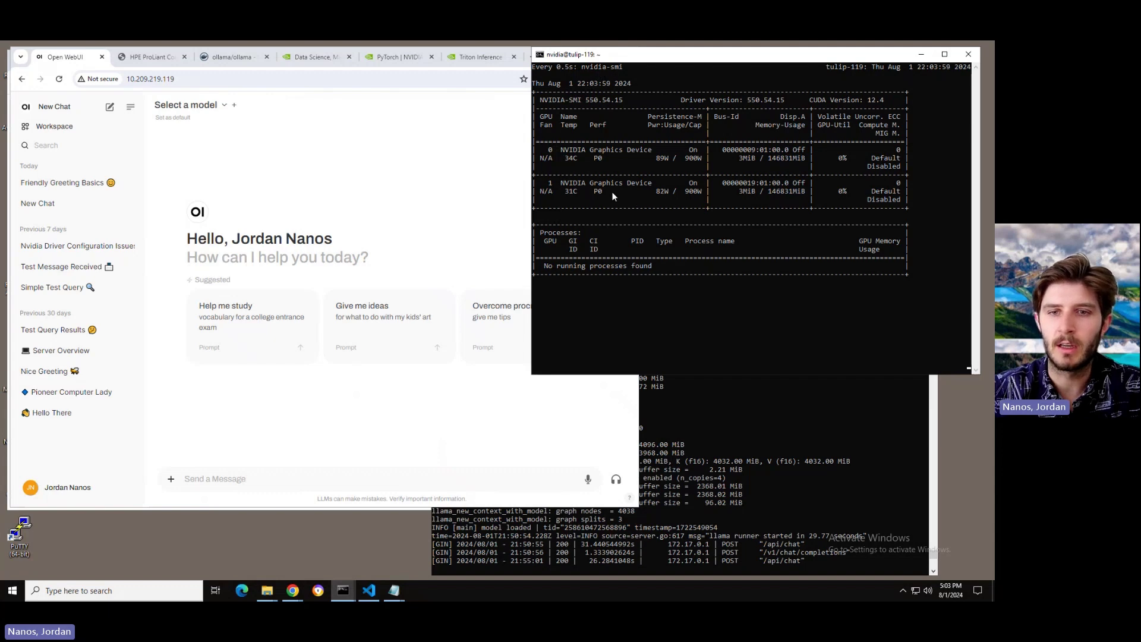
double_click(690, 157)
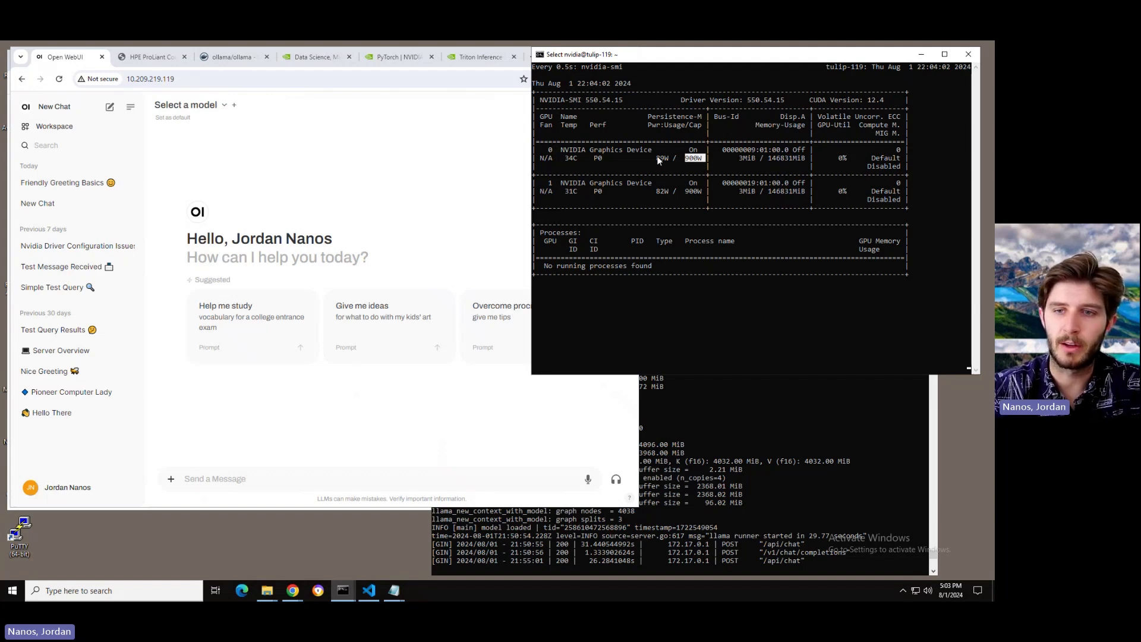
double_click(748, 158)
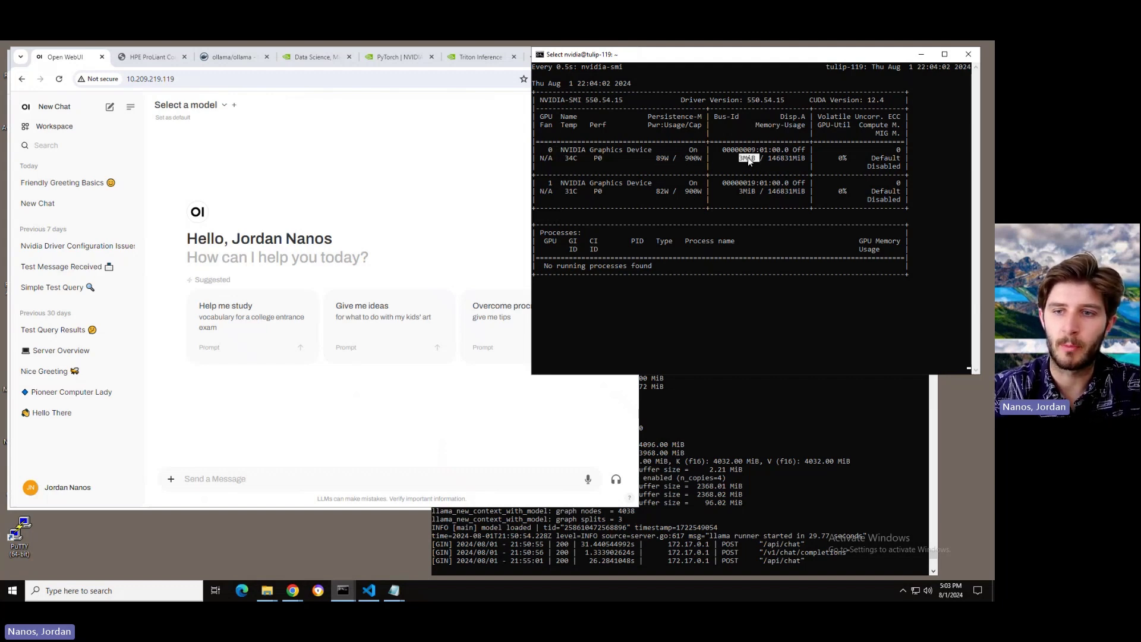
left_click(837, 158)
double_click(842, 158)
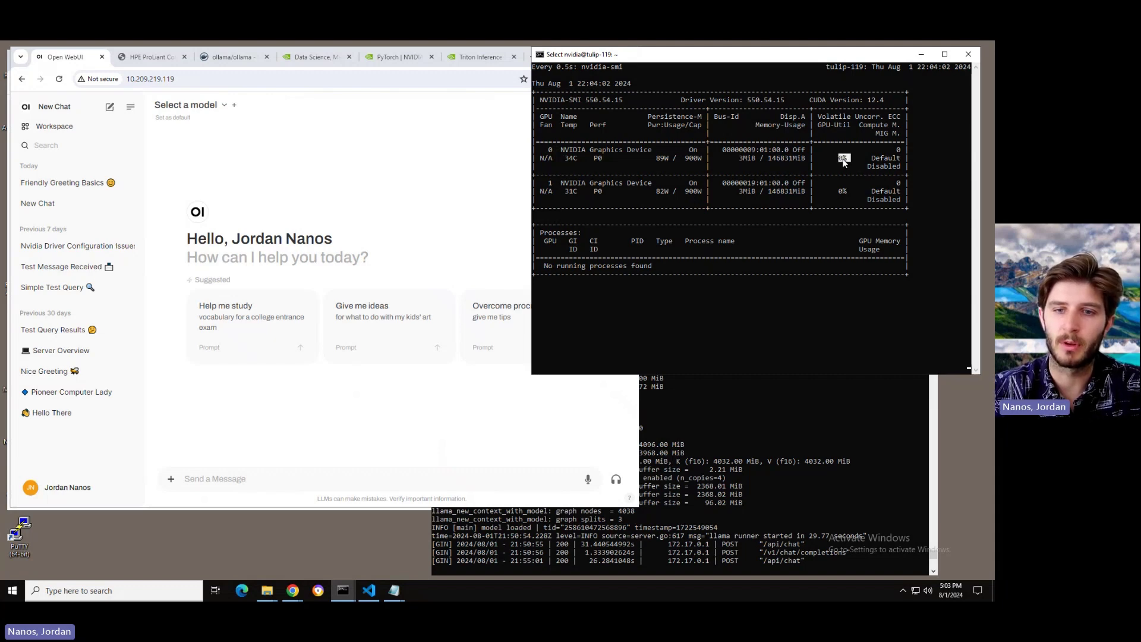
- Choose llama3.1:latest and type a request for help starting a blog post about a new HPE server
left_click(288, 173)
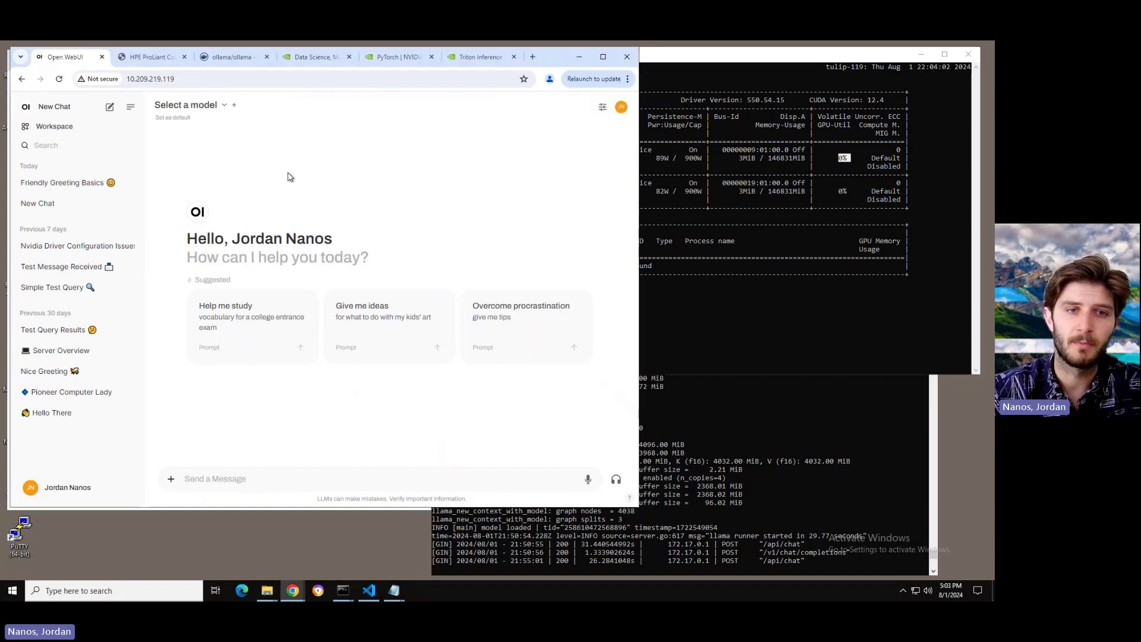
left_click(198, 112)
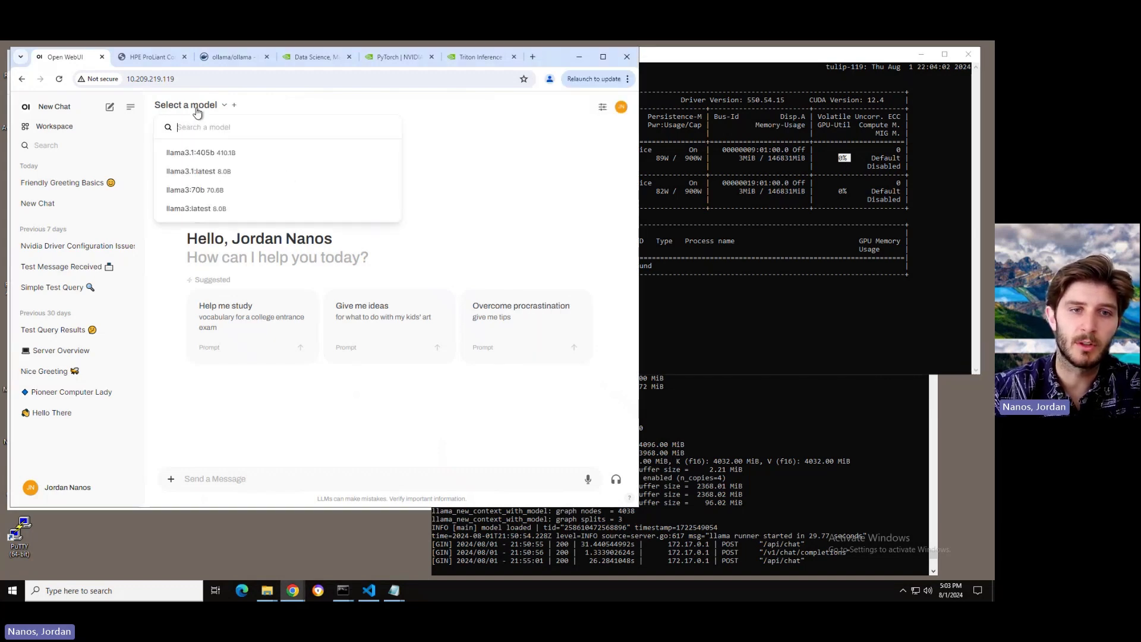
left_click(194, 172)
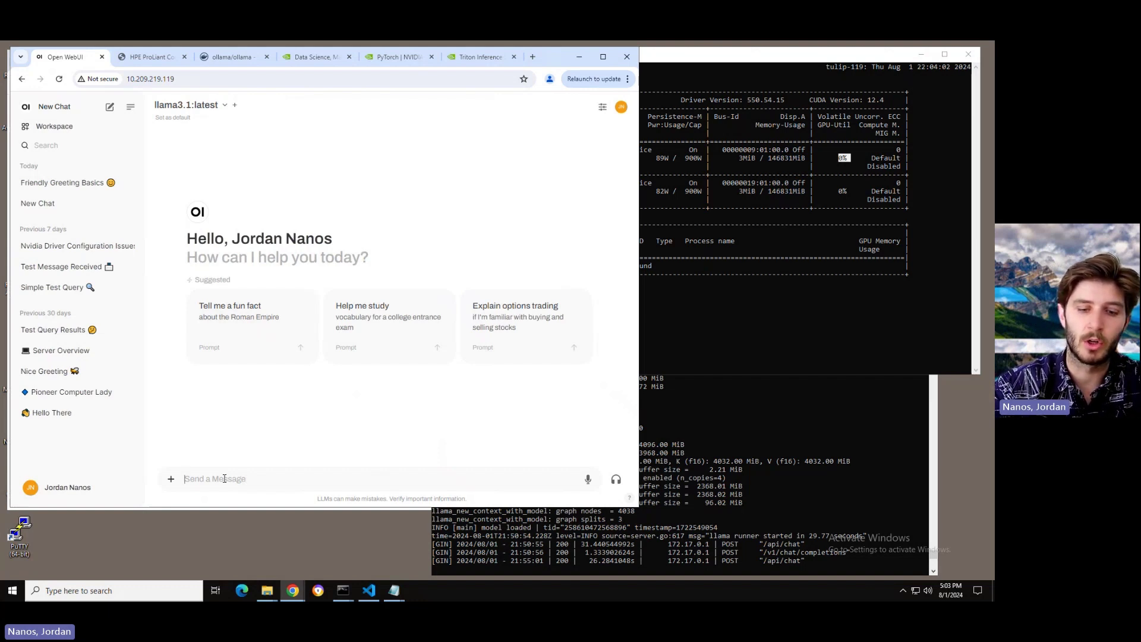
type("hello, I am")
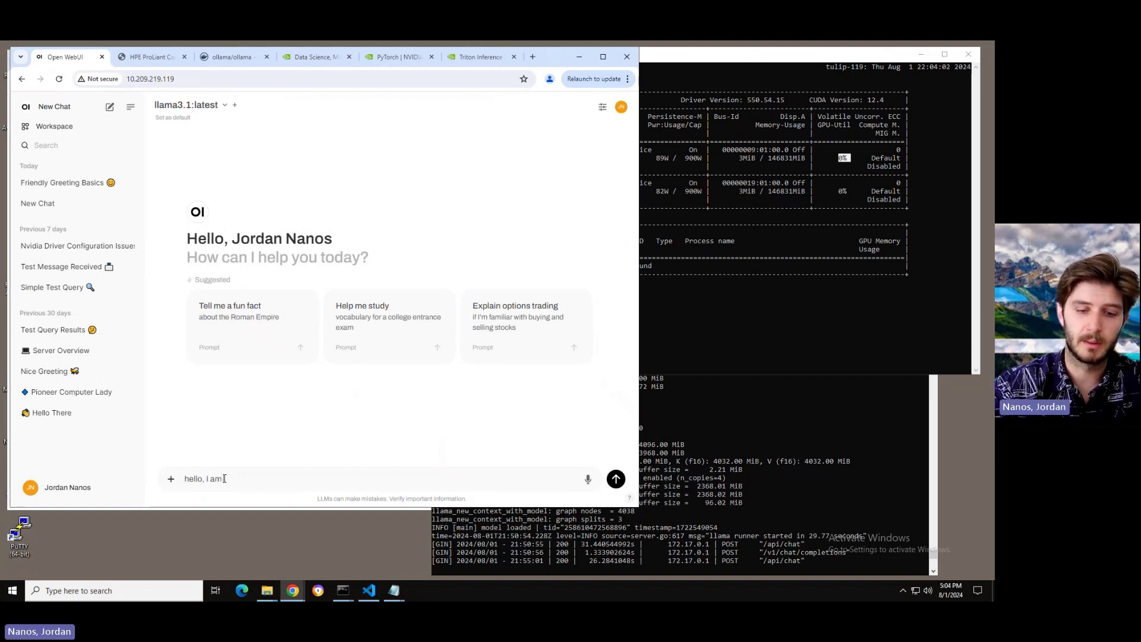
type(" writing a blog")
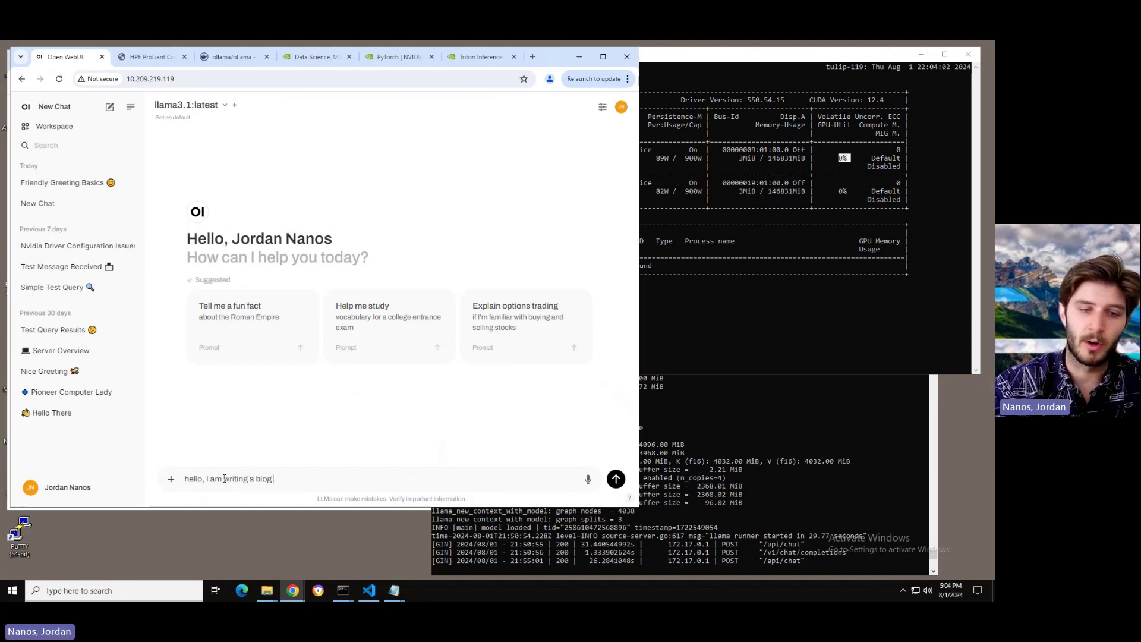
type(" post about a new s")
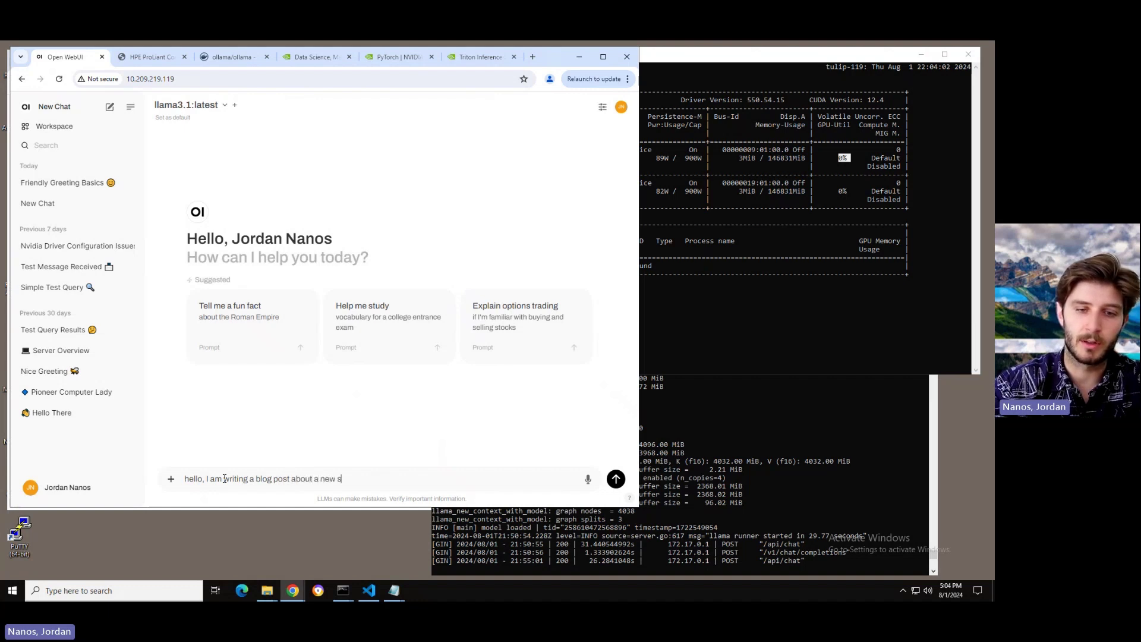
type("erver from HPE")
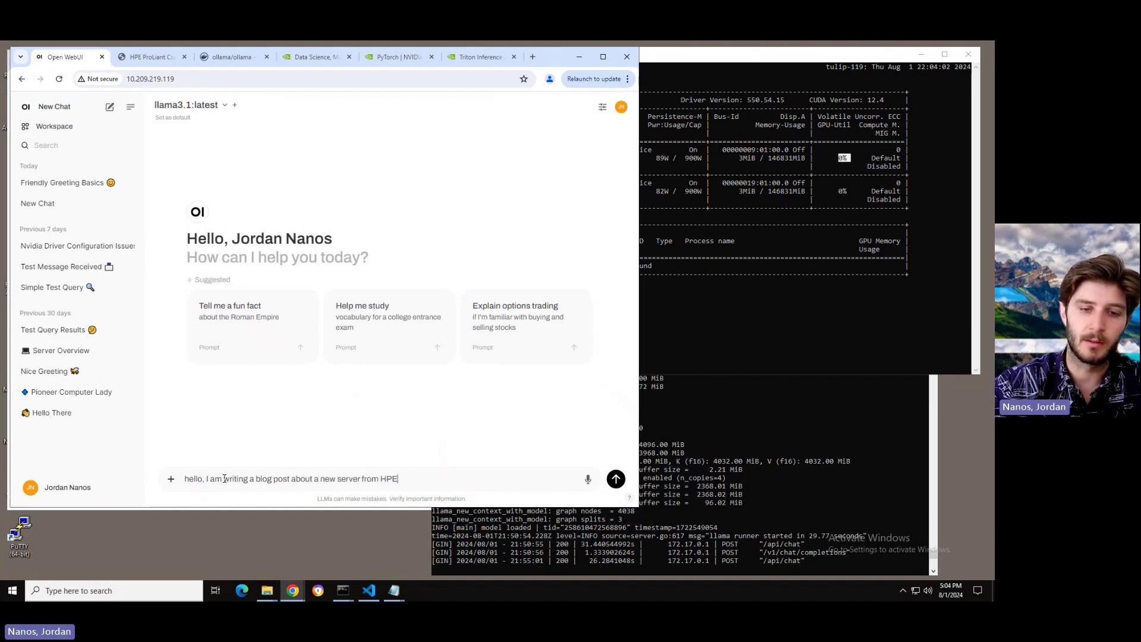
type(". ")
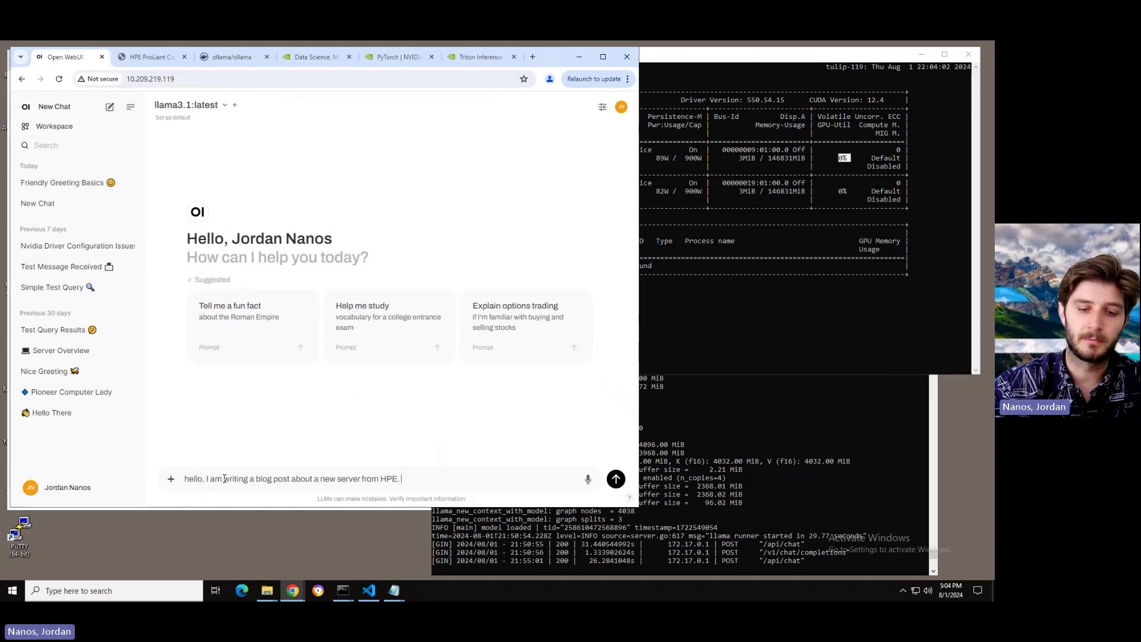
type("help me get ")
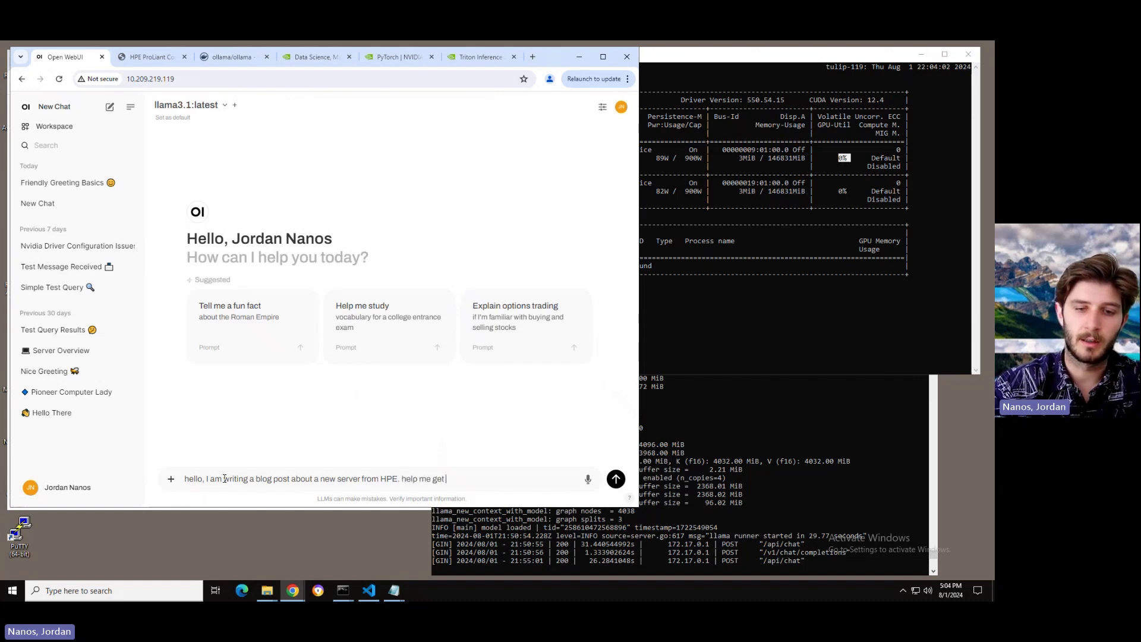
type("started")
- Send the blog request and resume nvidia-smi to see ollama's memory use on GPU 1
key("Return")
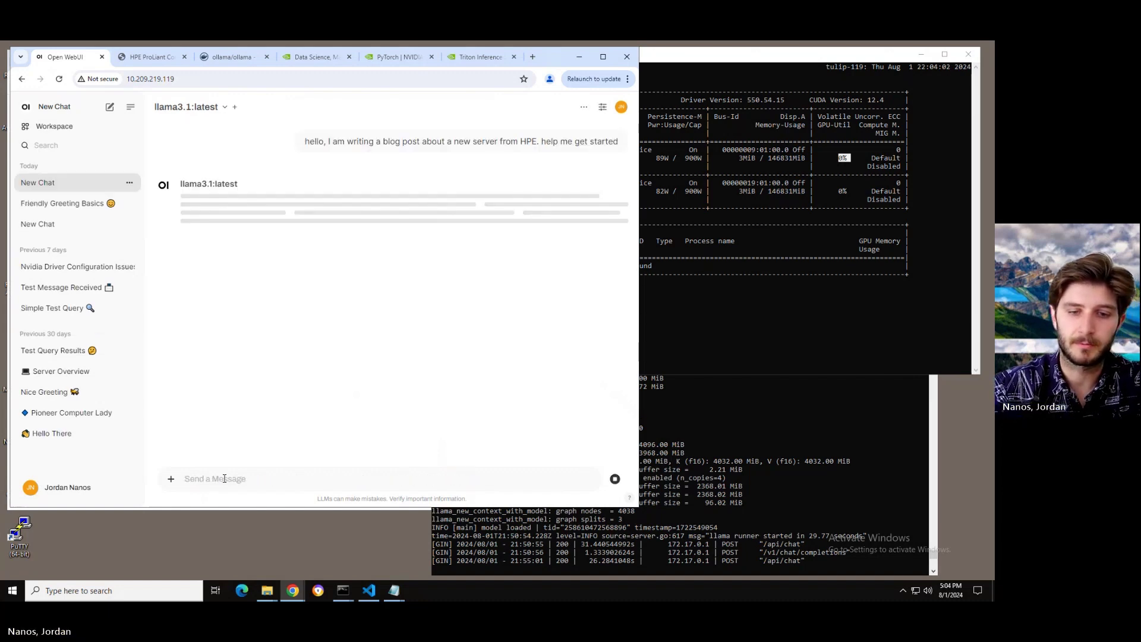
left_click(762, 323)
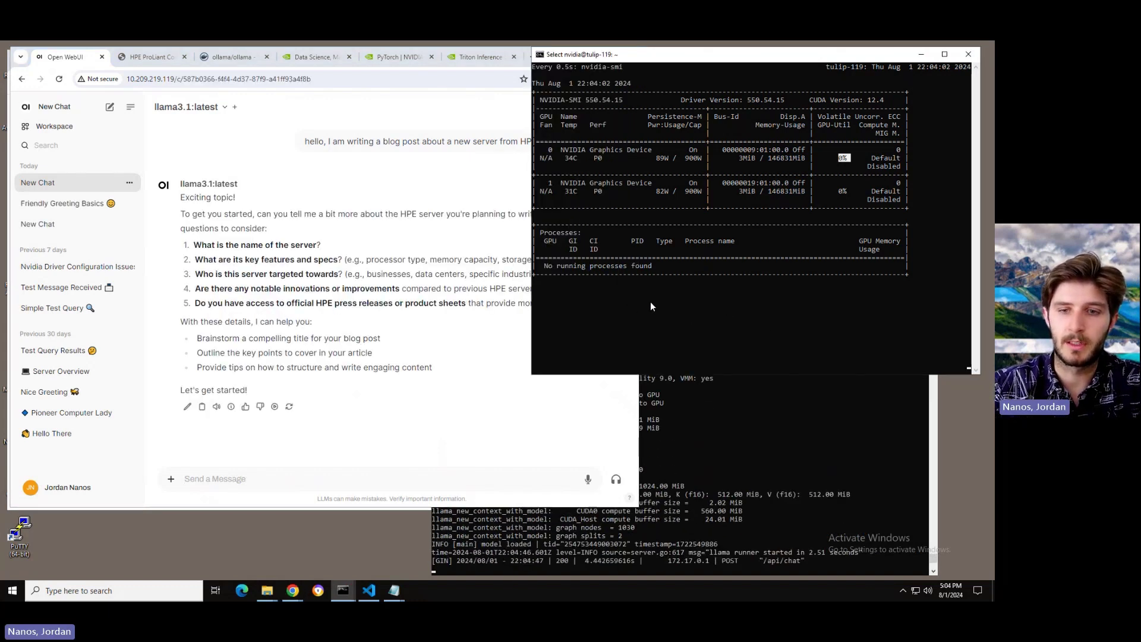
right_click(685, 307)
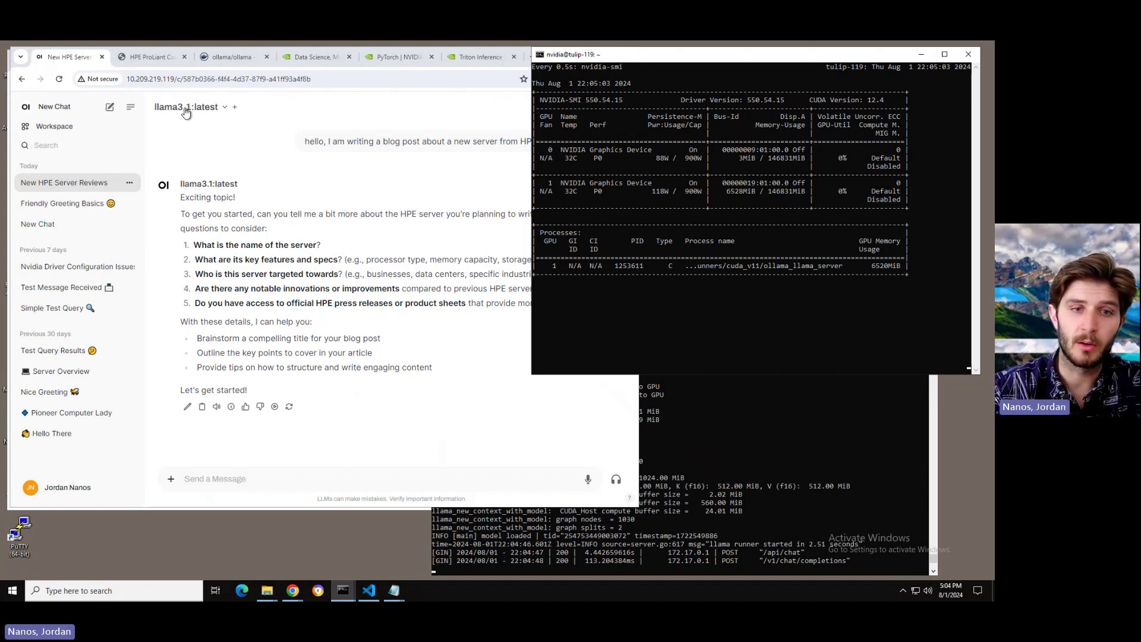
- Tell llama3.1 the server is the ProLiant DL384 Gen12 with 2x NVIDIA GH200 superchips, aimed at LLM newcomers
left_click(247, 479)
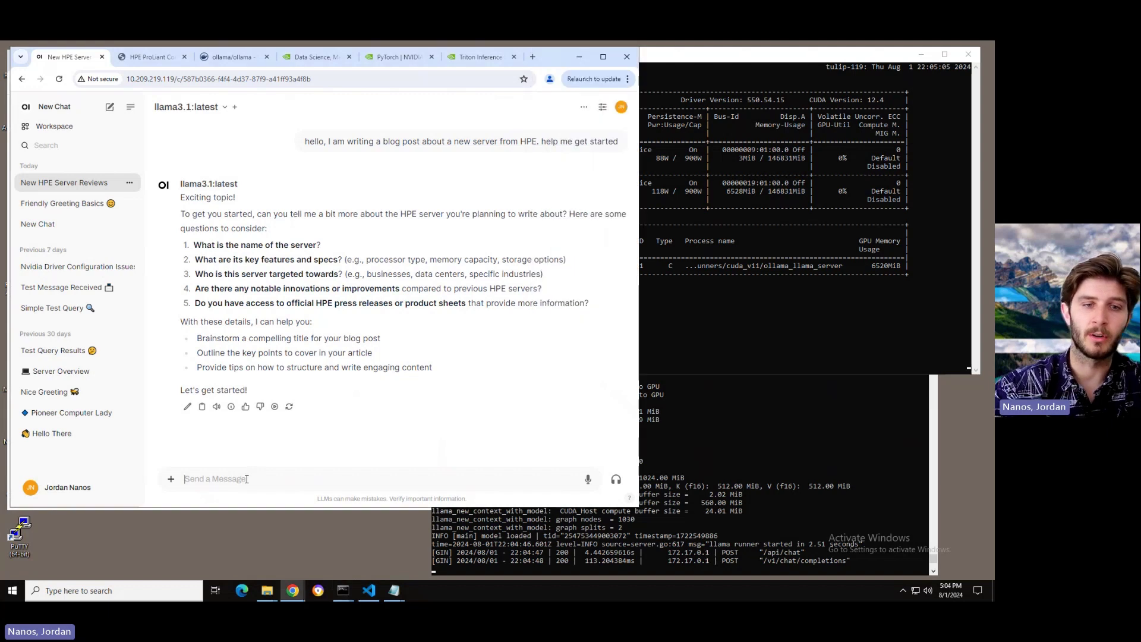
type("The name")
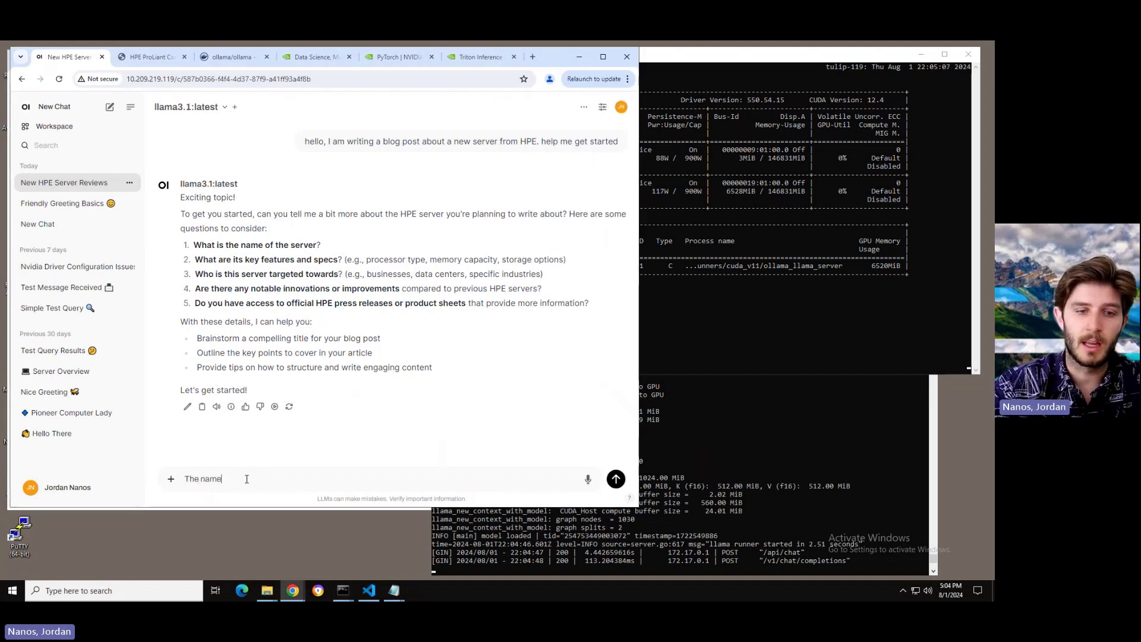
type(" of the ser")
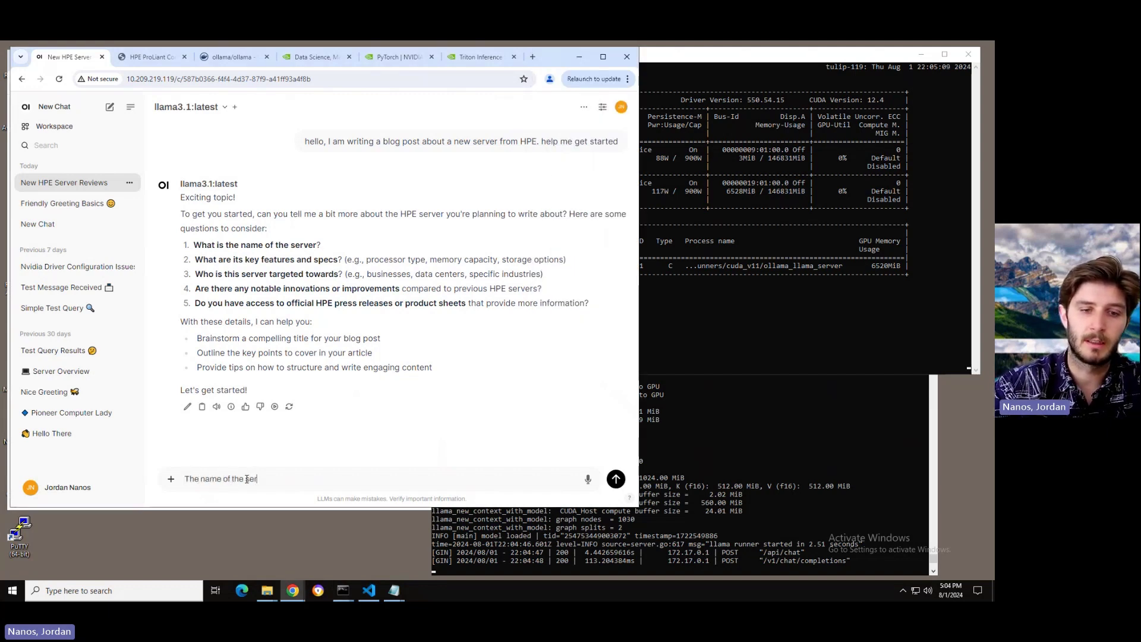
type("ver is the Pro")
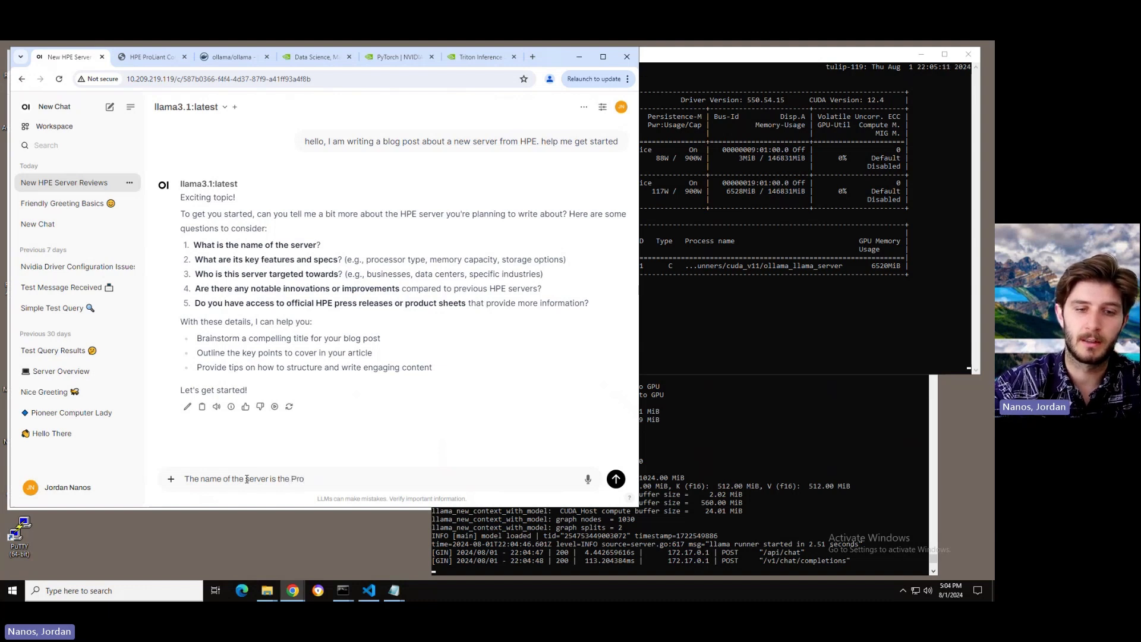
type("Liant DL384")
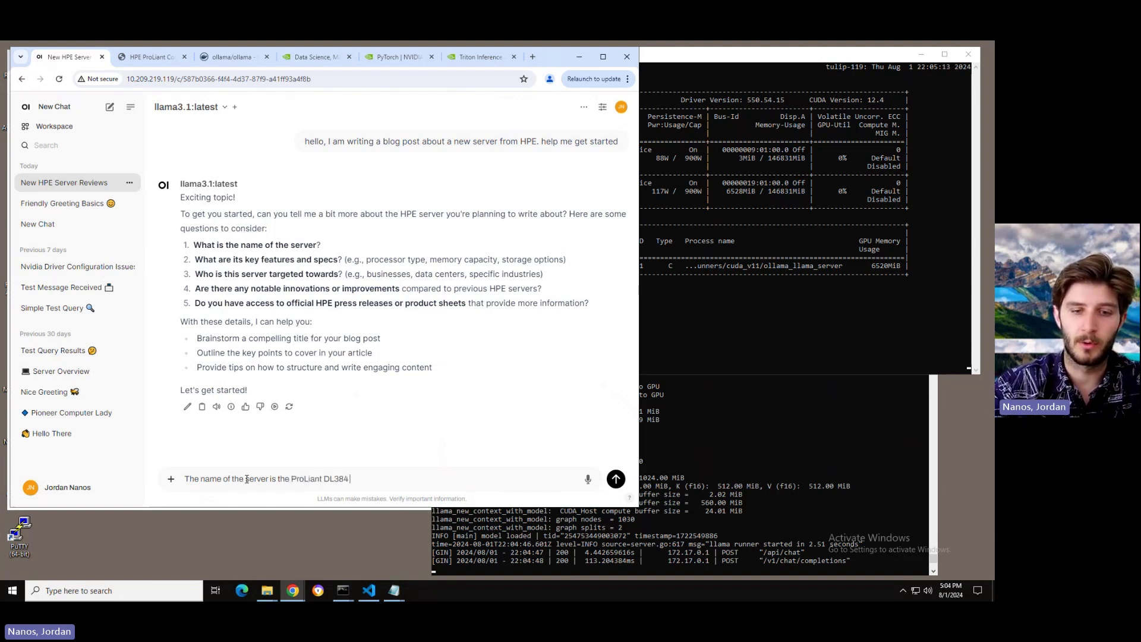
type(" Gen12")
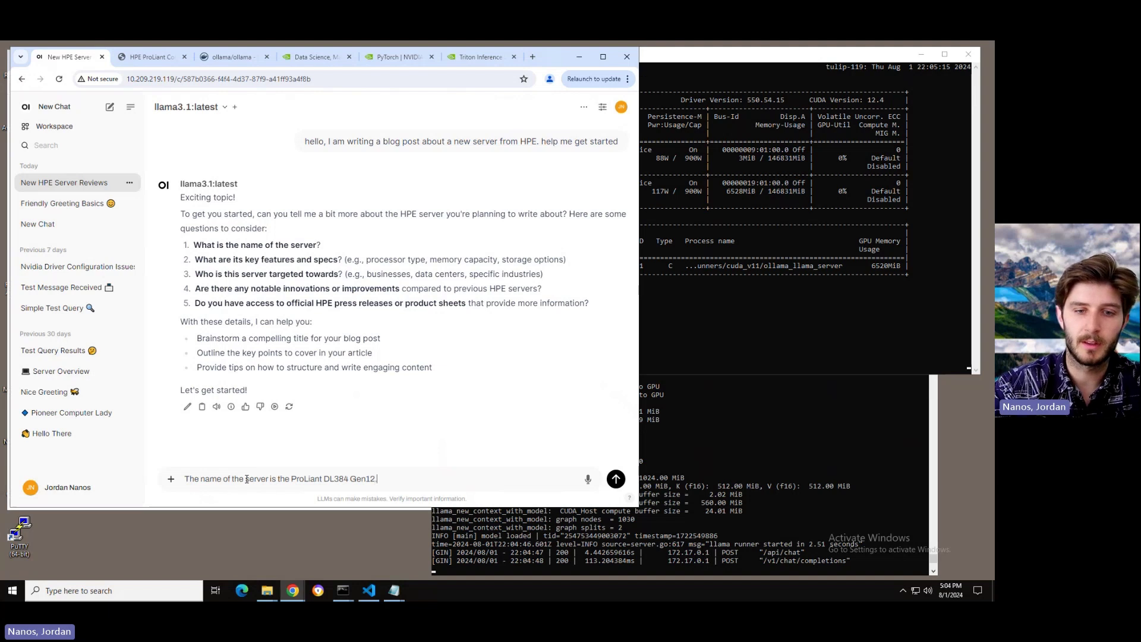
type(". It featur")
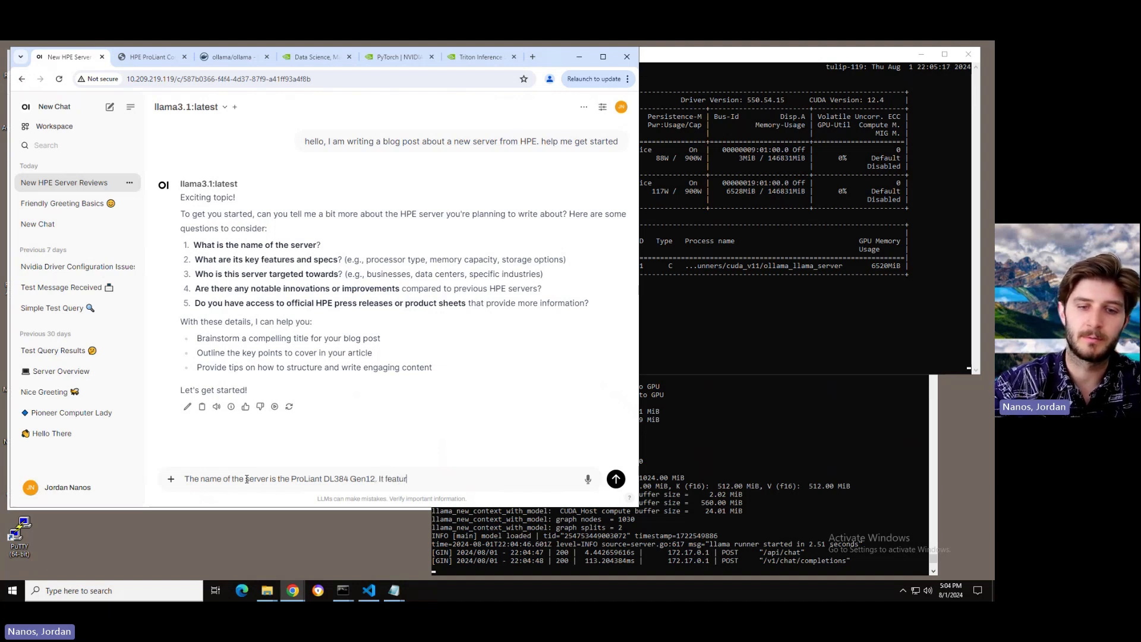
type("es 2x GH20")
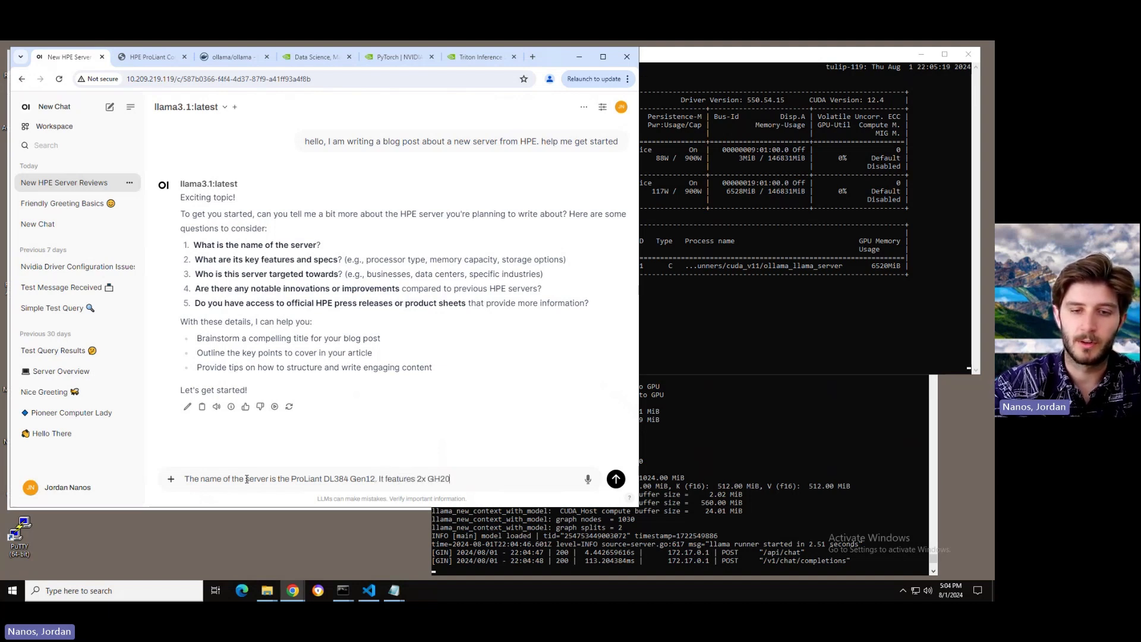
type("0 superchips fr")
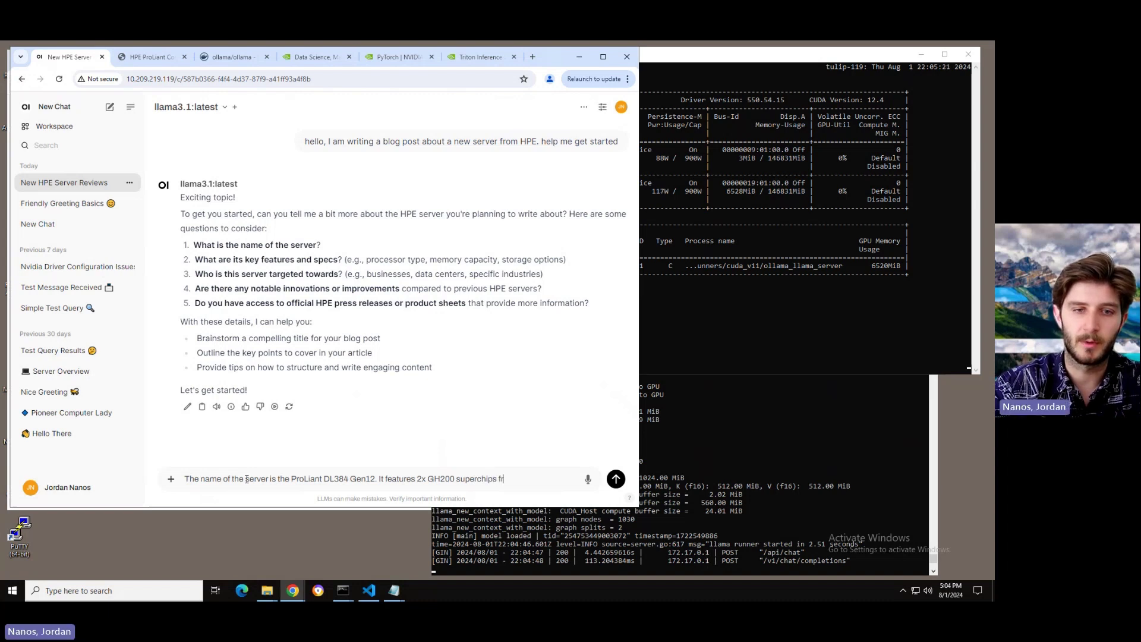
type("om NVIDIA. it's targeted")
type(" for ")
type("organizations ")
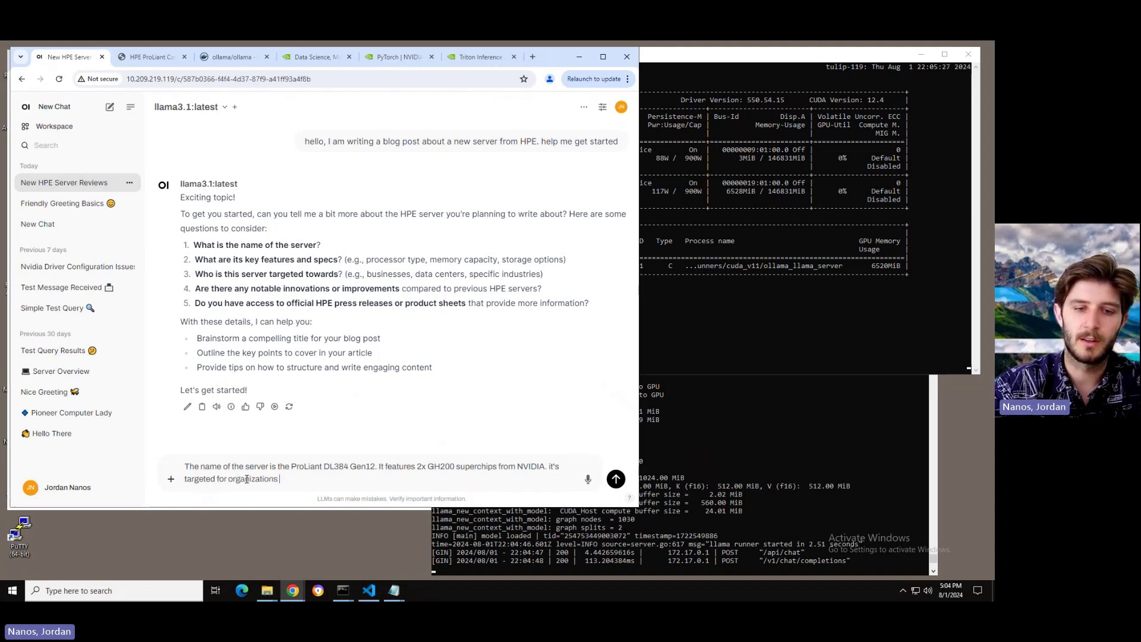
type("getting started")
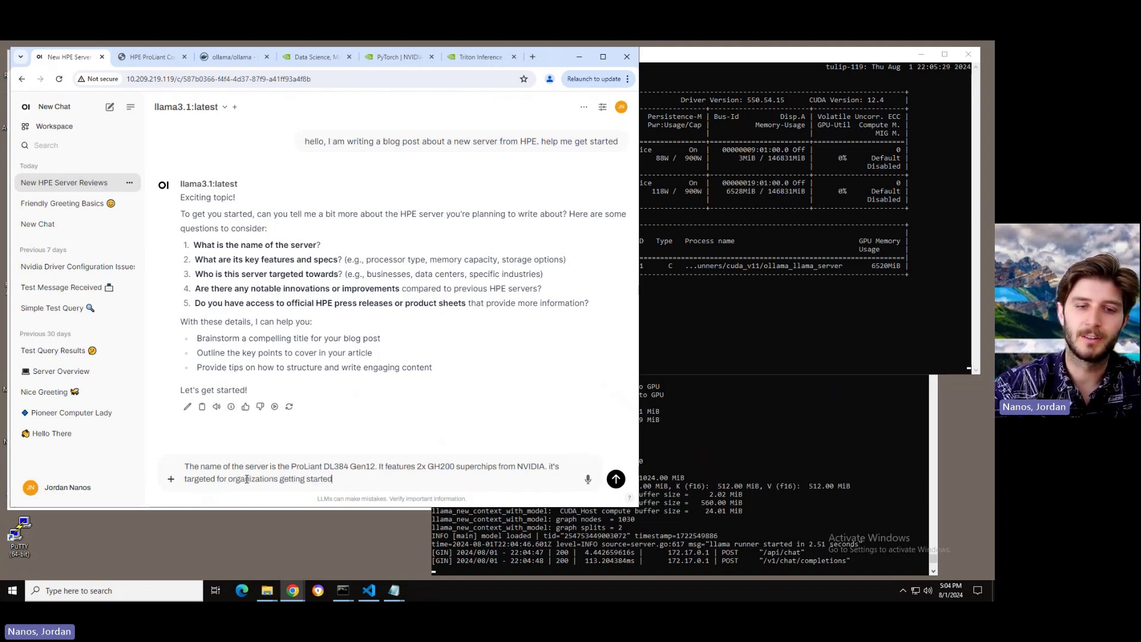
type(" with LLMs.")
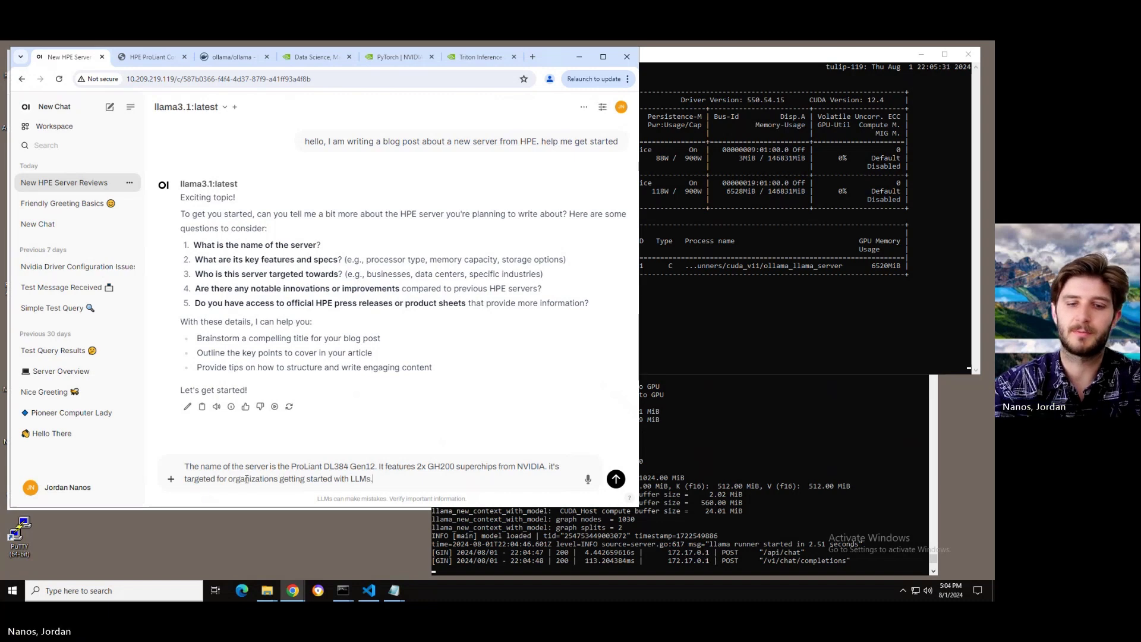
key("Return")
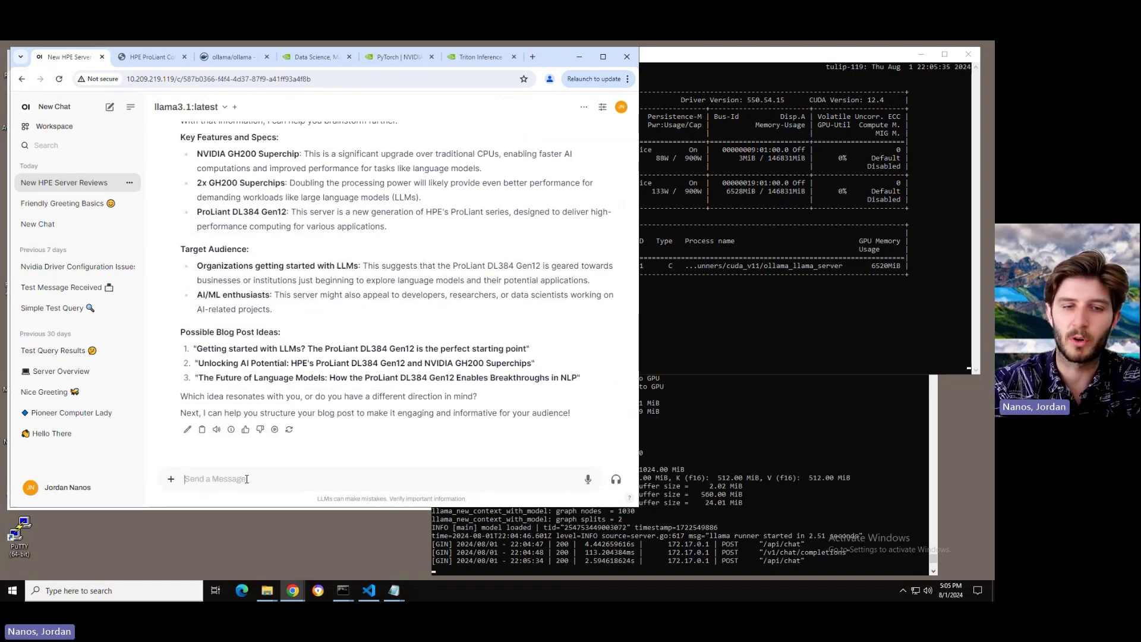
- Review llama3.1's blog post ideas, check the GPU monitor, and open the model list
scroll(353, 318, "up", 2)
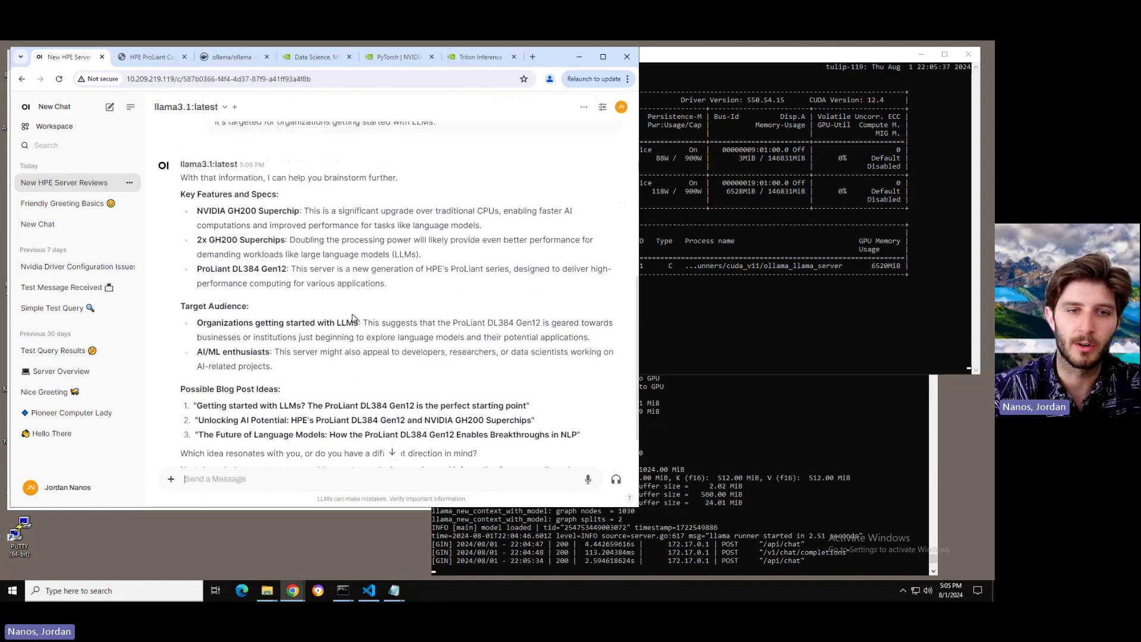
scroll(353, 319, "down", 2)
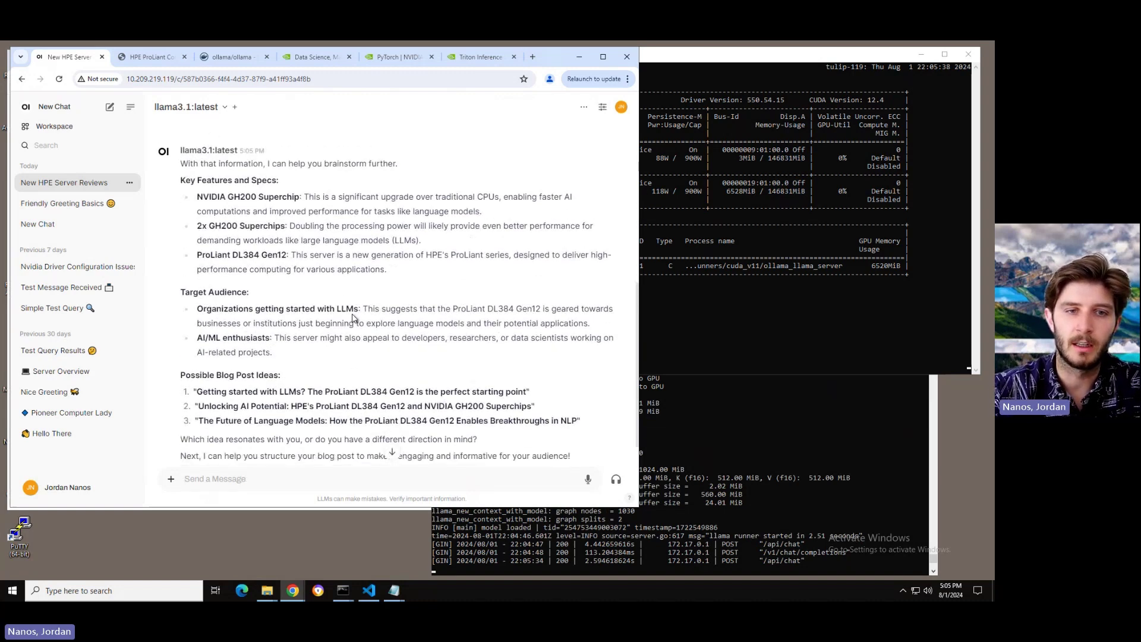
left_click(769, 306)
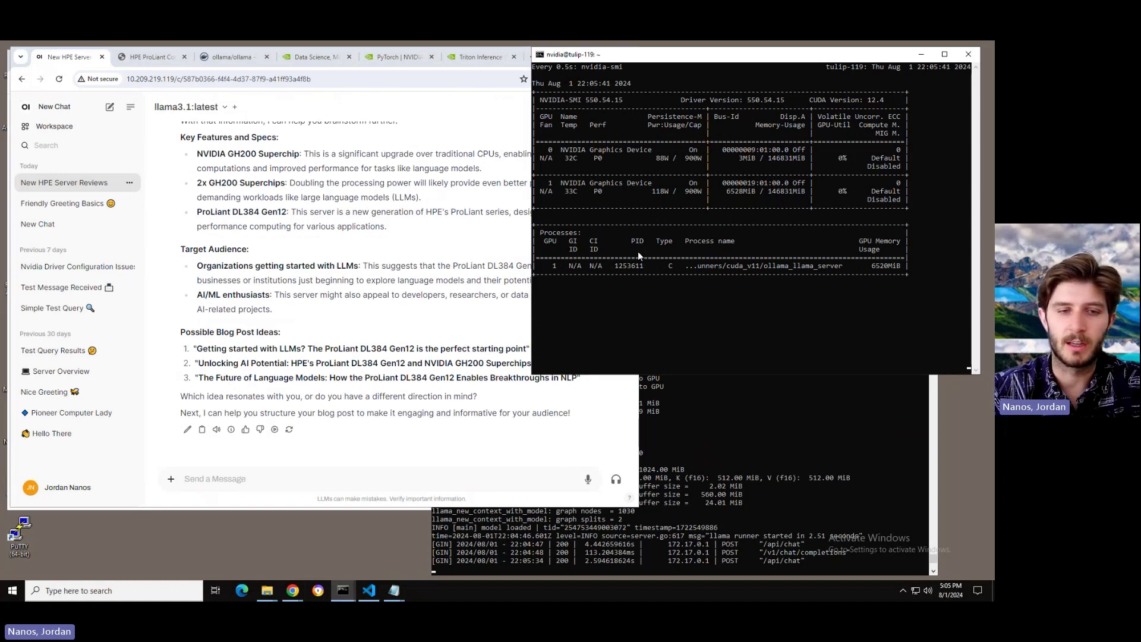
left_click(239, 477)
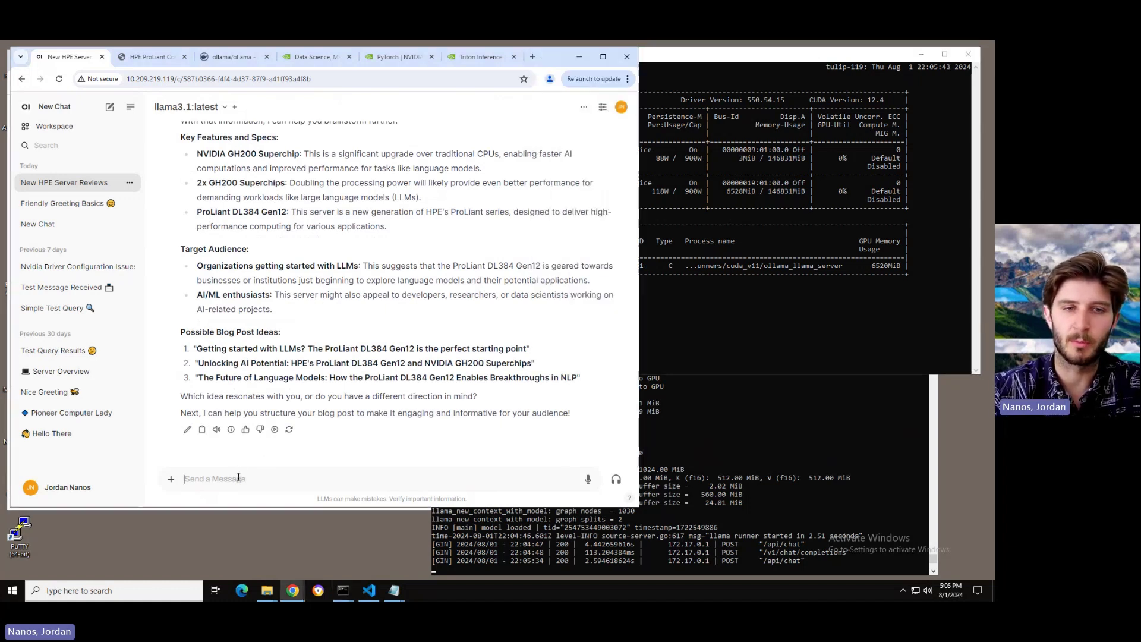
left_click(200, 109)
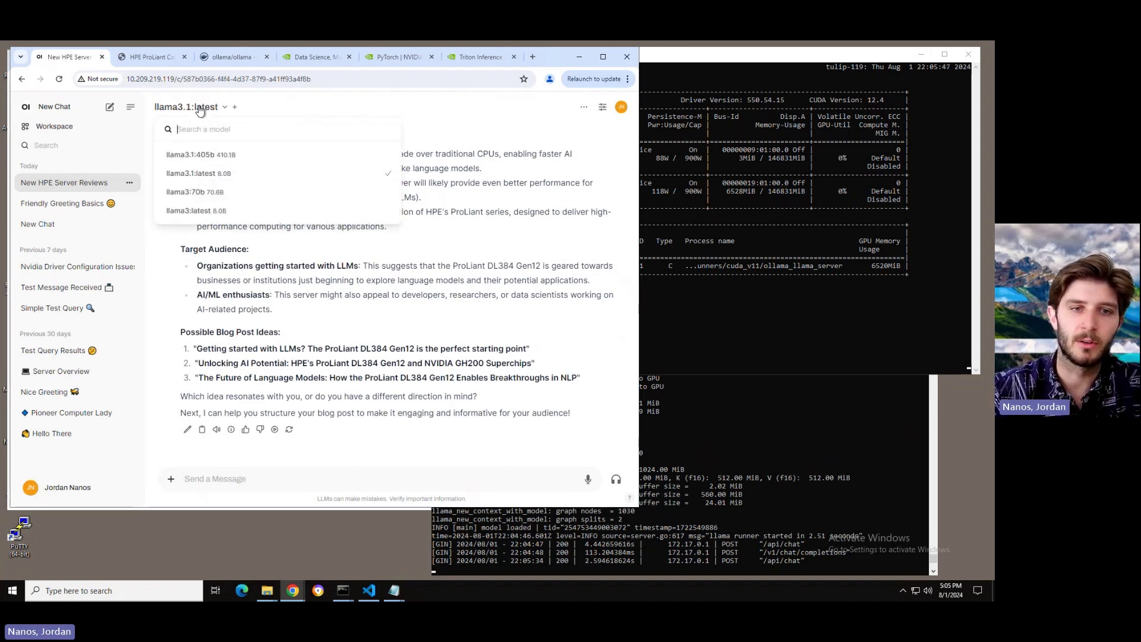
- Switch to llama3.1:405b and ask for 10 different launch slogans for the new server
left_click(212, 162)
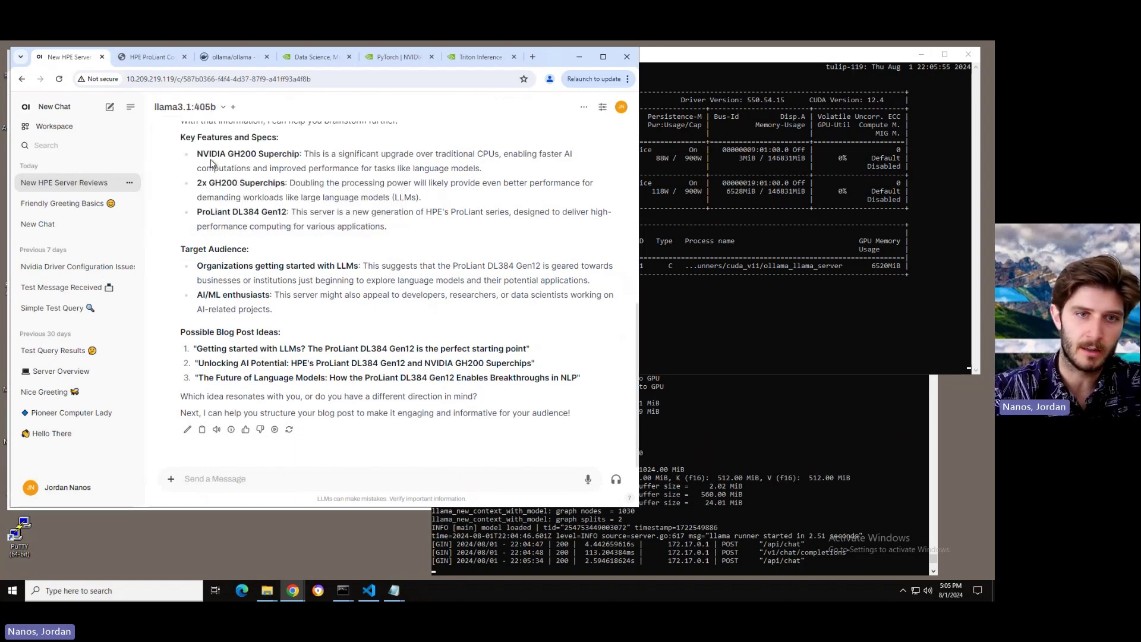
left_click(221, 481)
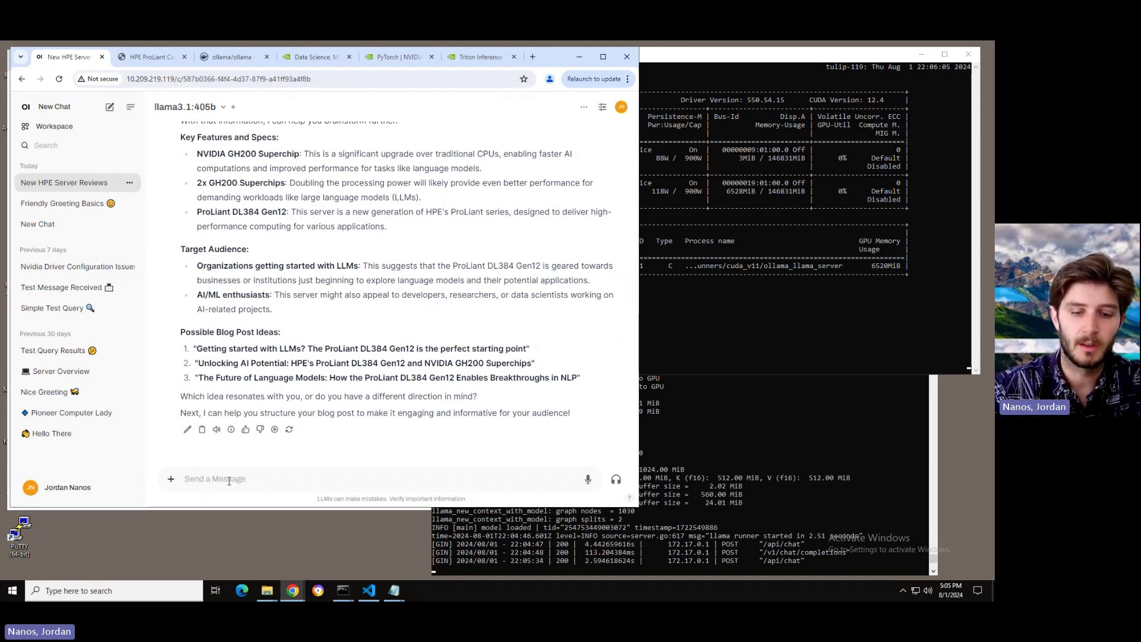
type("provide me")
type(" with 10 different")
type(" laund")
type("h slogan")
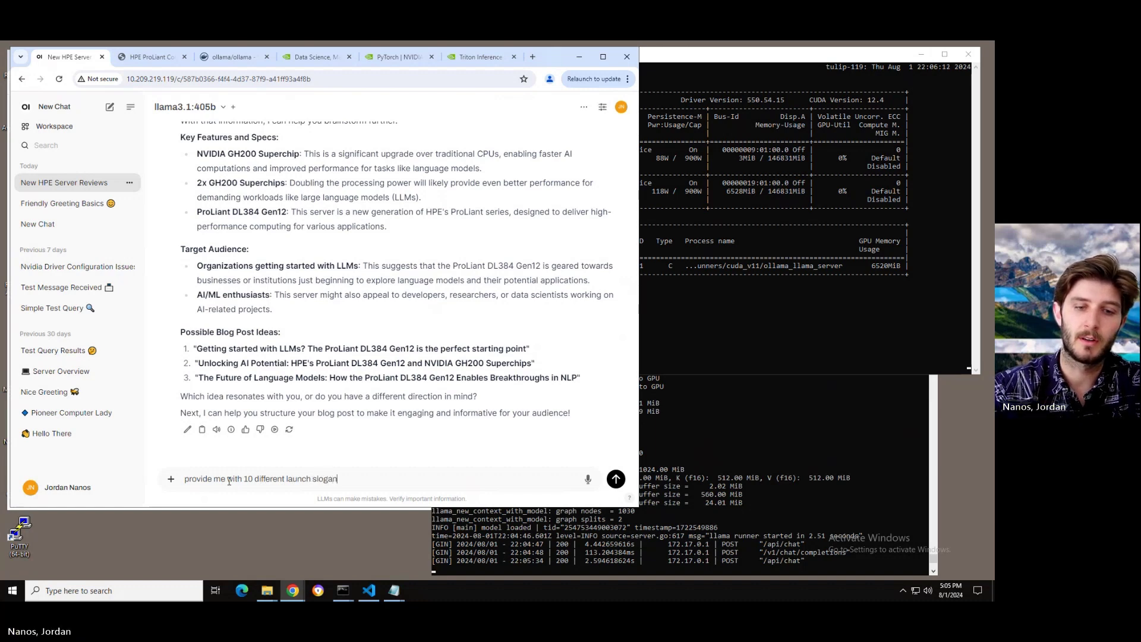
type("s for the this new server")
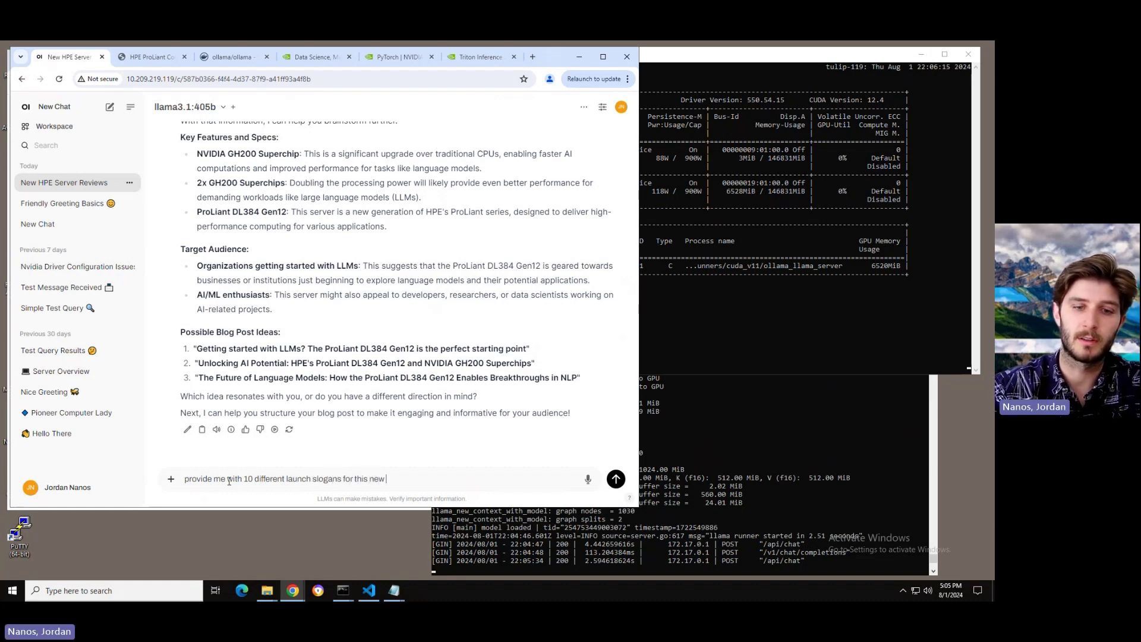
key("Return")
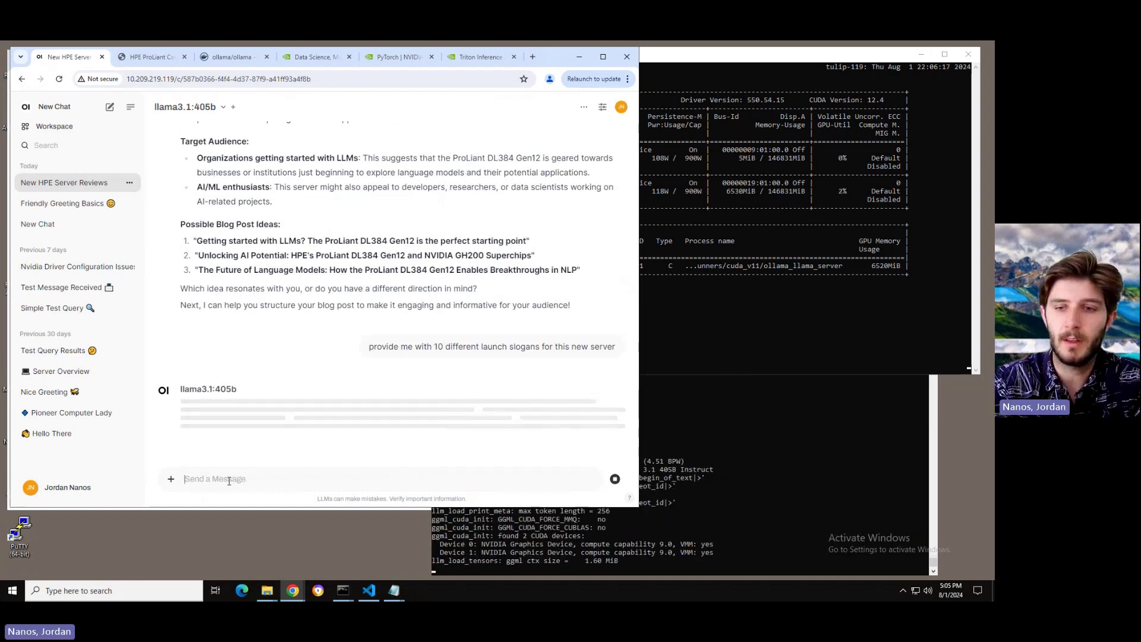
- Restart 'watch -n 0.5 nvidia-smi' in the SSH terminal to show both GPUs under load
left_click(700, 338)
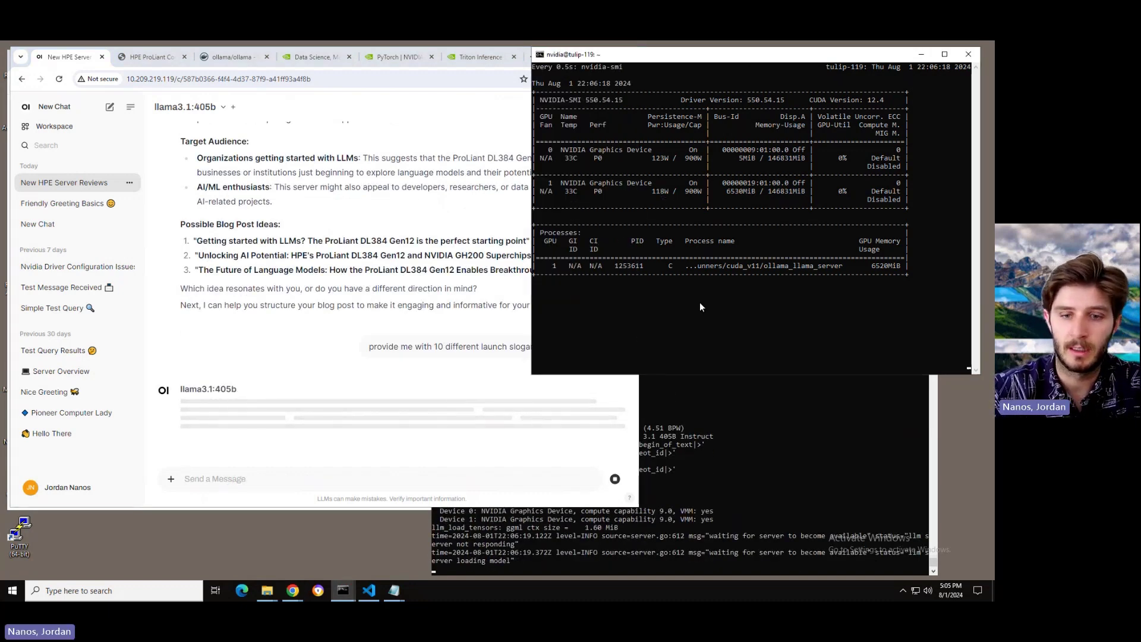
key("ctrl+c")
key("Up")
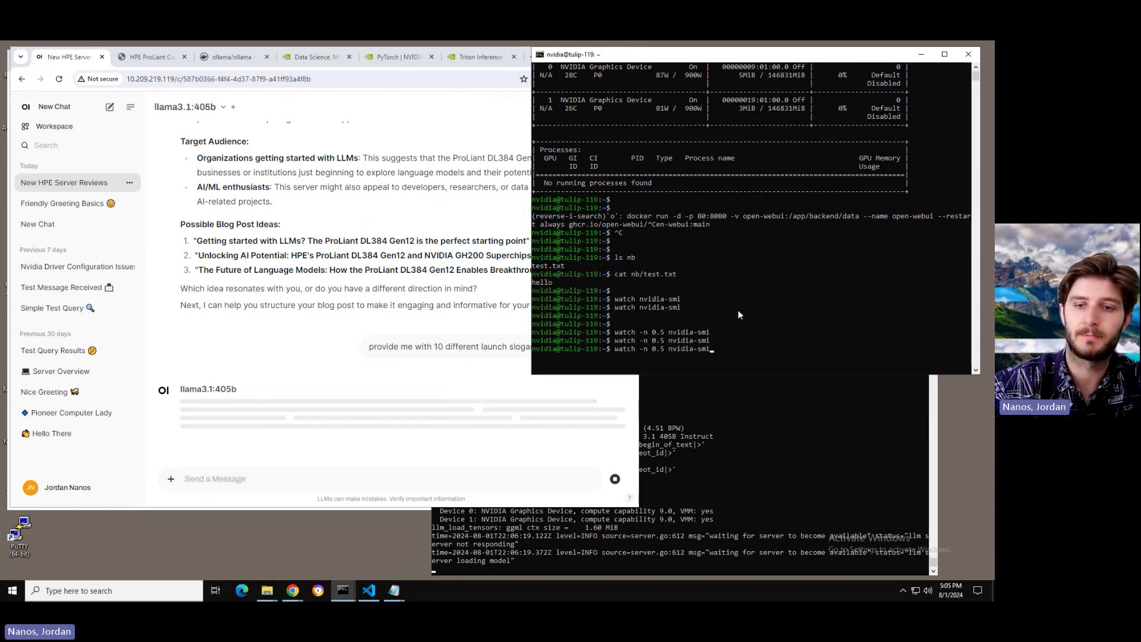
left_click(769, 319)
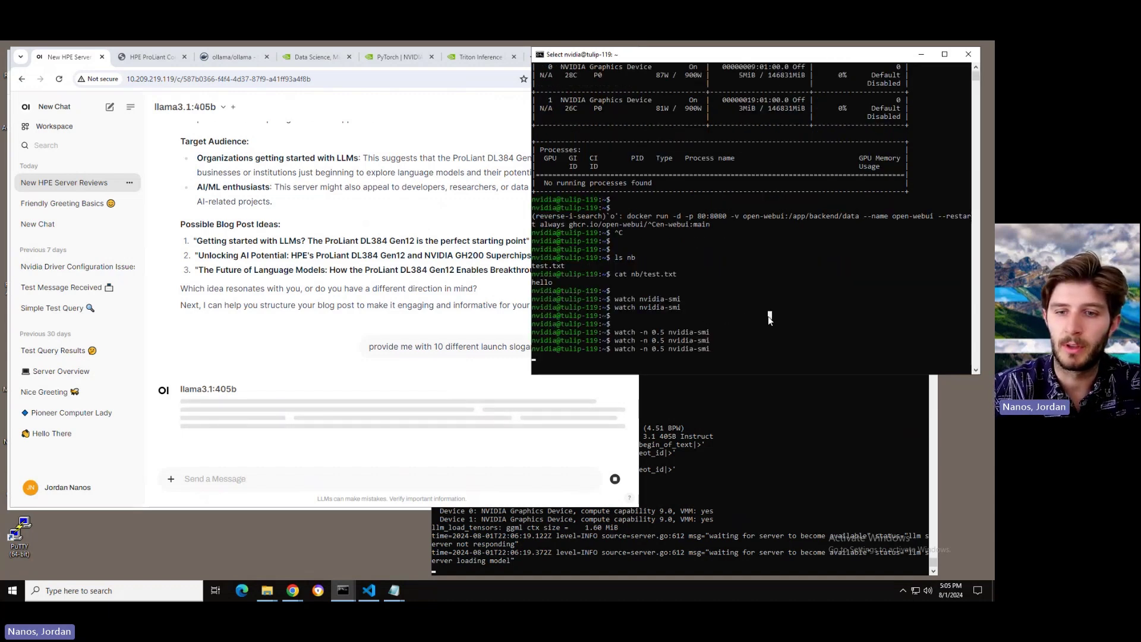
left_click(724, 322)
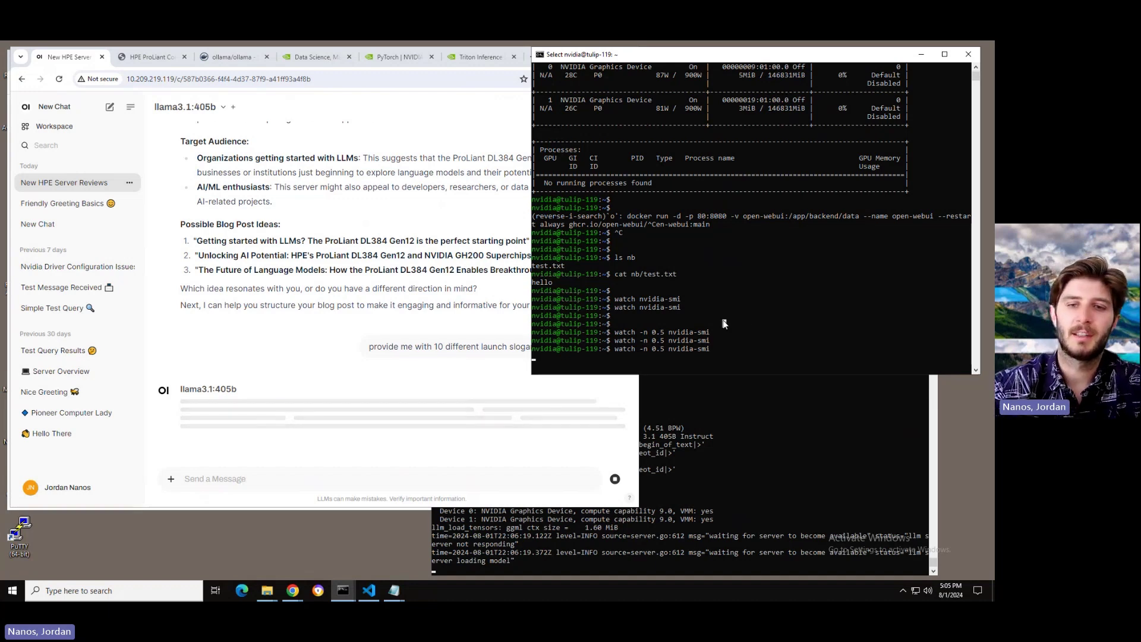
key("Escape")
key("ctrl+c")
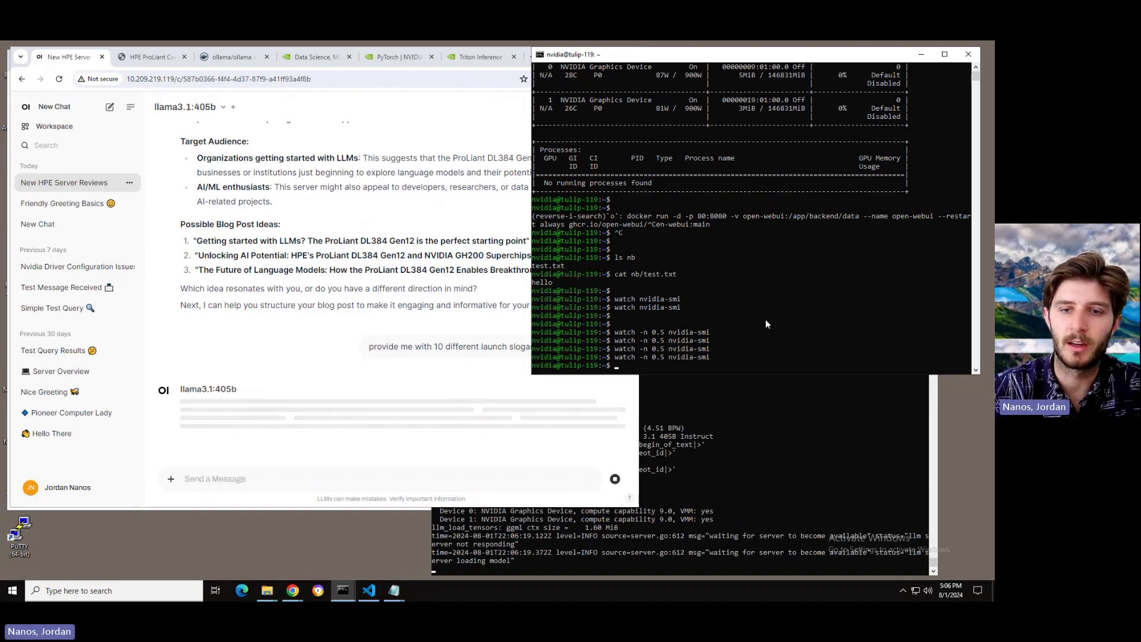
key("Return")
key("Return")
key("Return")
key("Up")
key("Return")
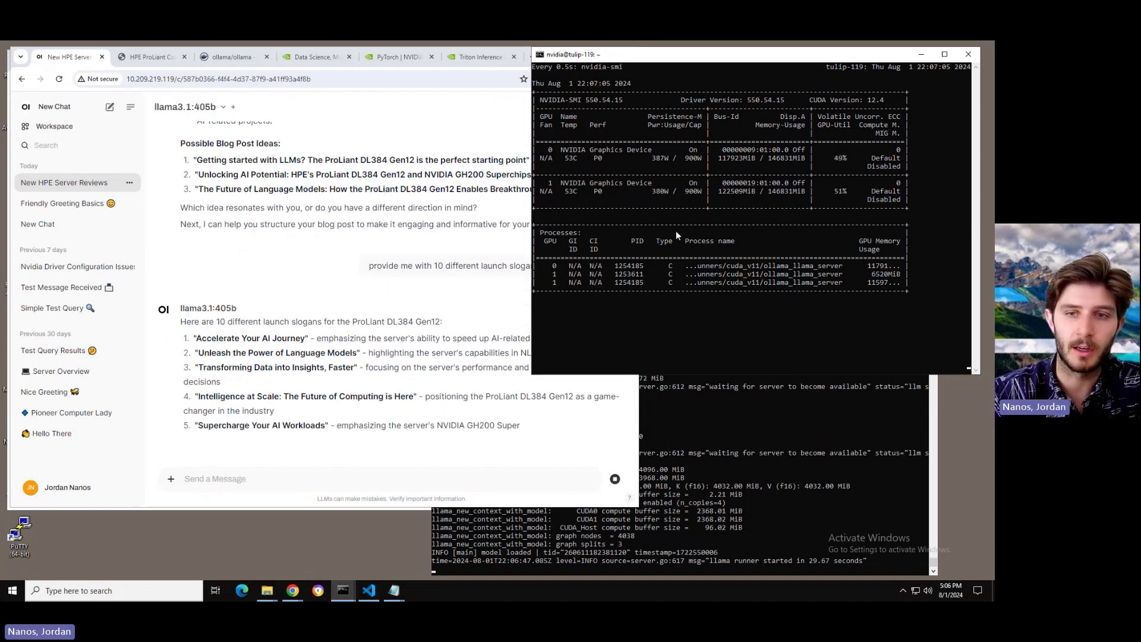
- Highlight the 390W and 371W power draws, GPU 1's 122509MiB memory and 46% utilization
double_click(658, 158)
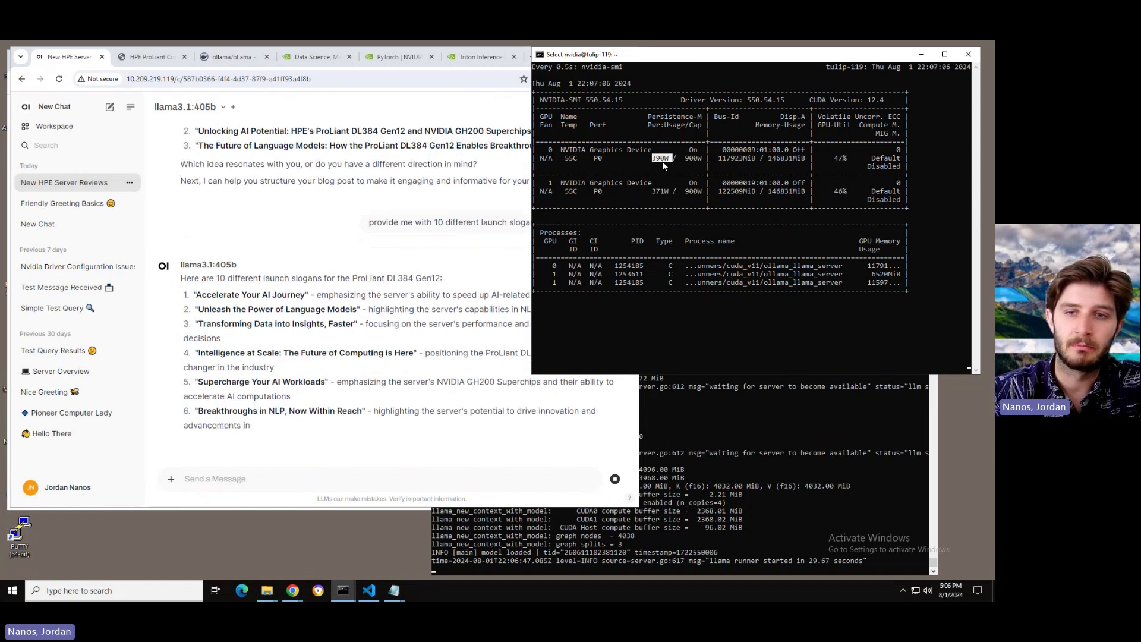
double_click(660, 191)
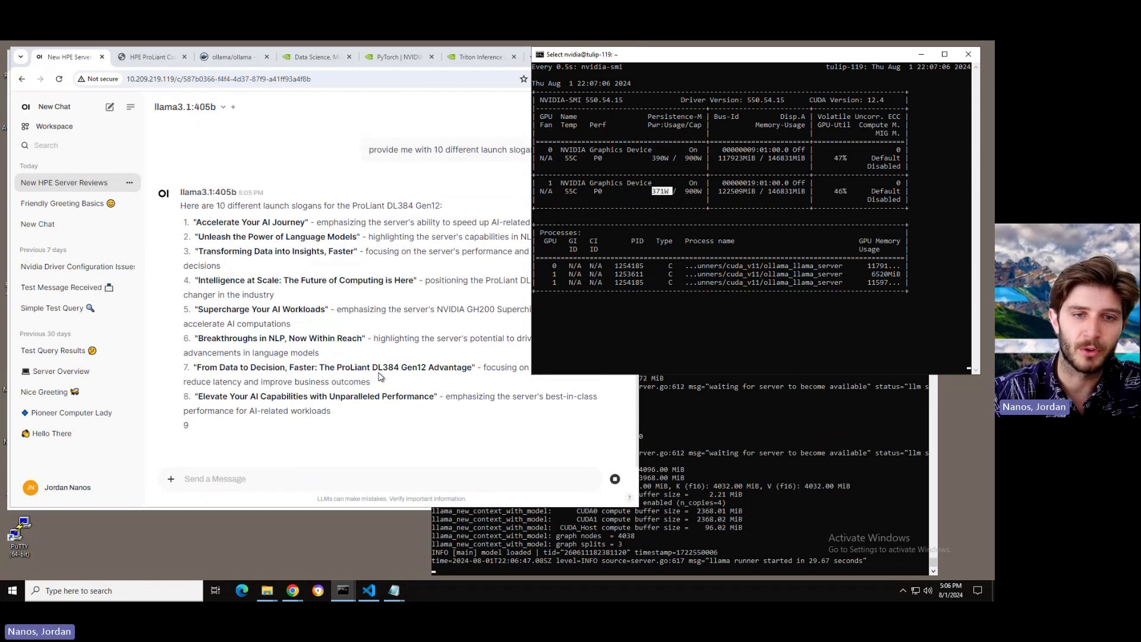
double_click(740, 191)
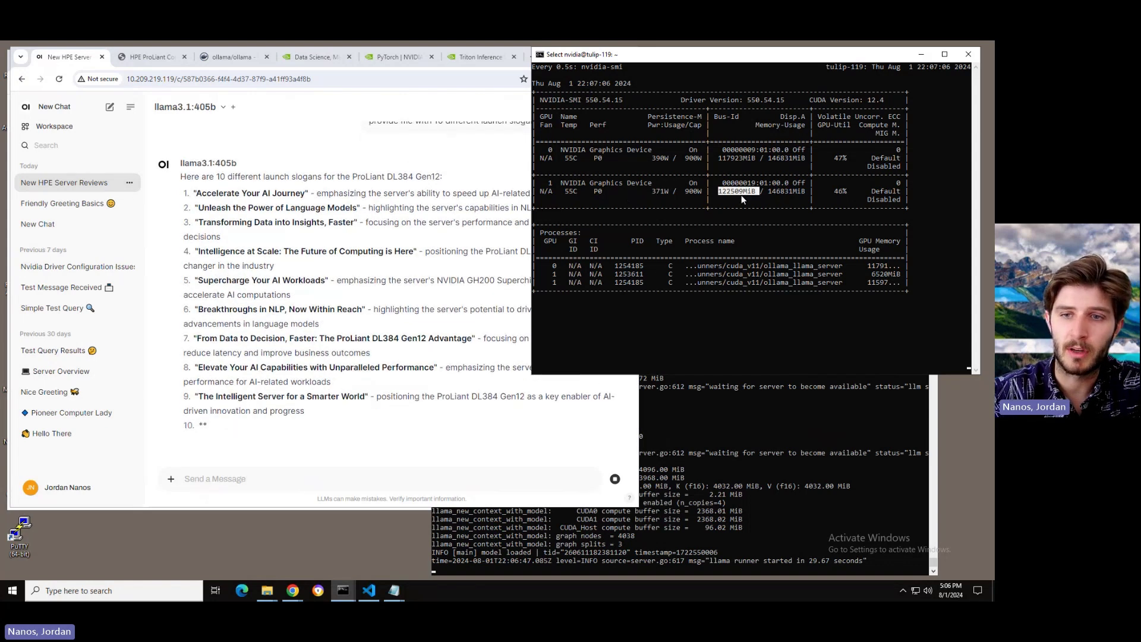
double_click(840, 191)
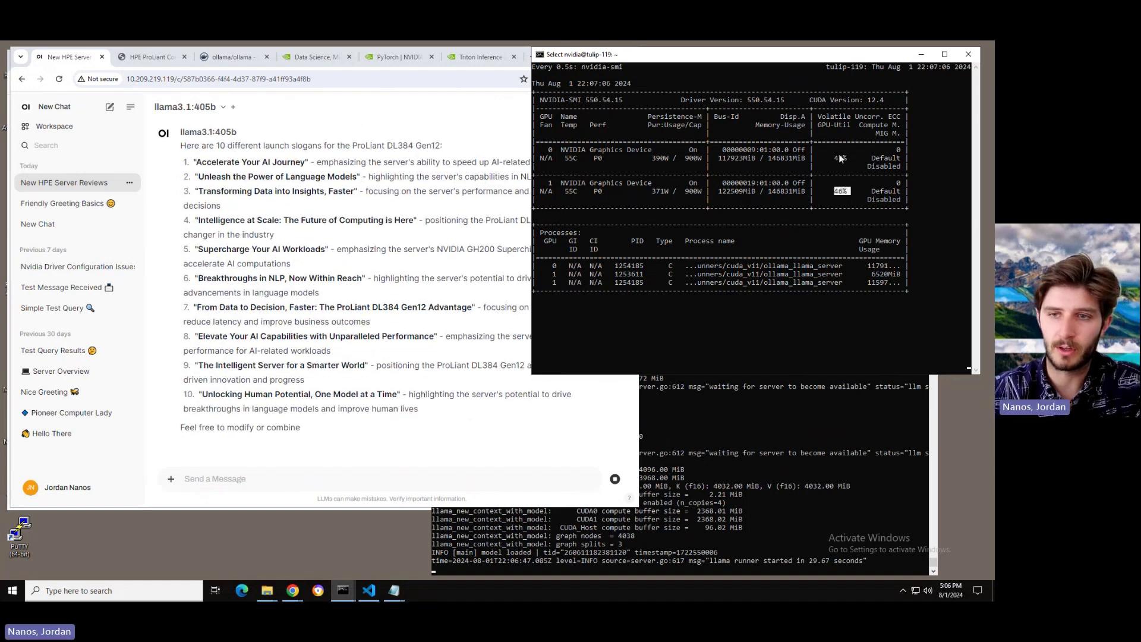
left_click(837, 198)
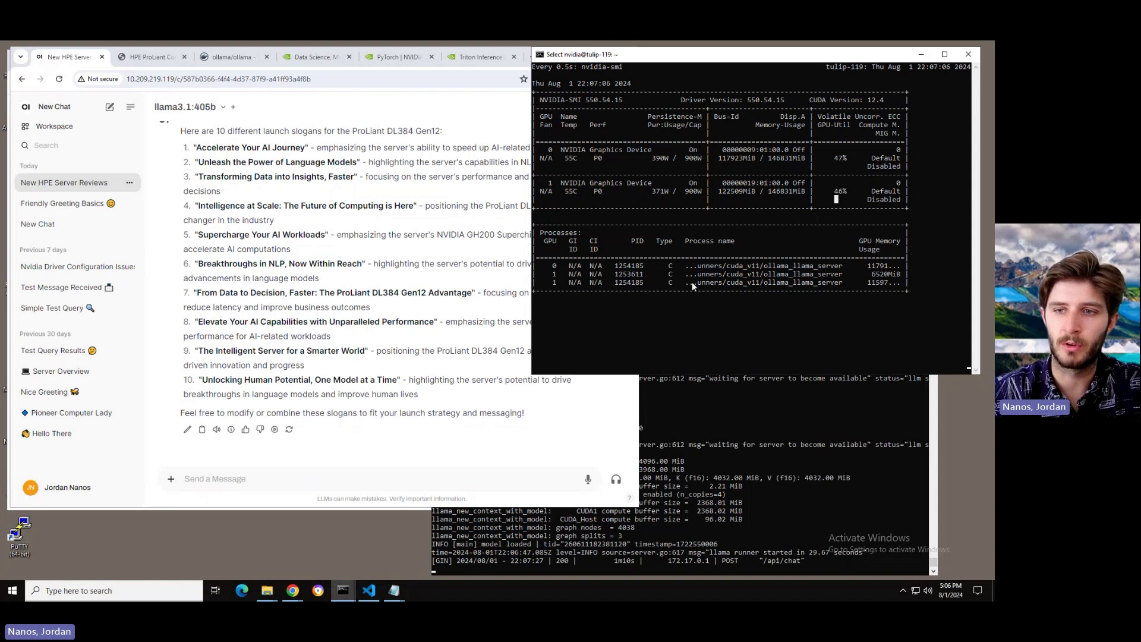
- Ask llama3.1:405b for a poem about GPU performance, watching nvidia-smi while it streams
left_click(294, 478)
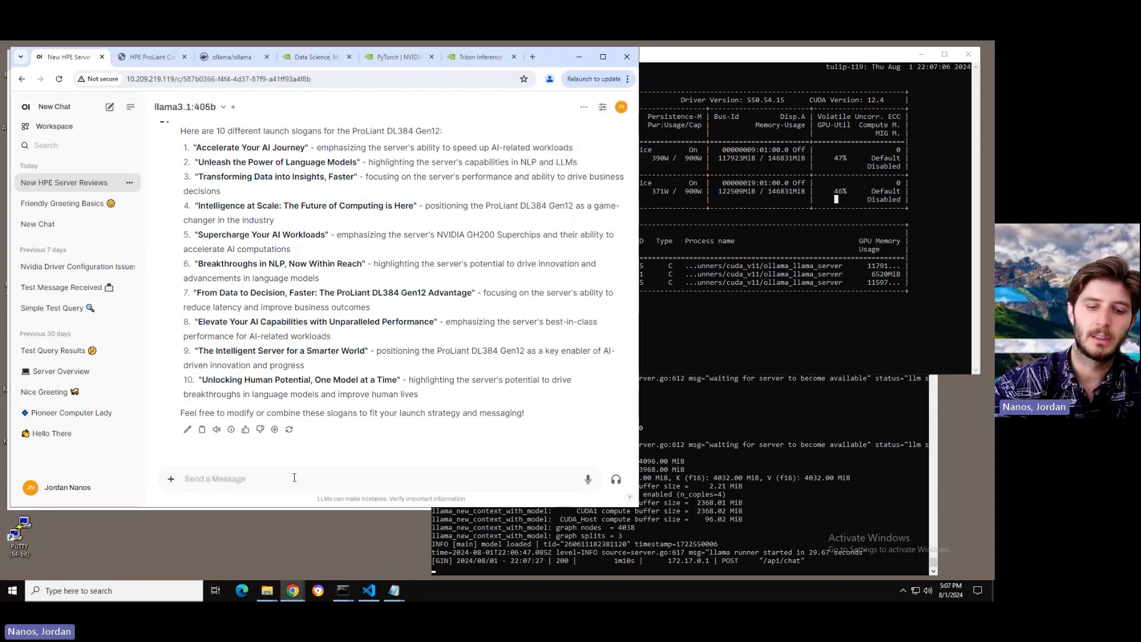
type("write me a poem about GPU performance")
key("Return")
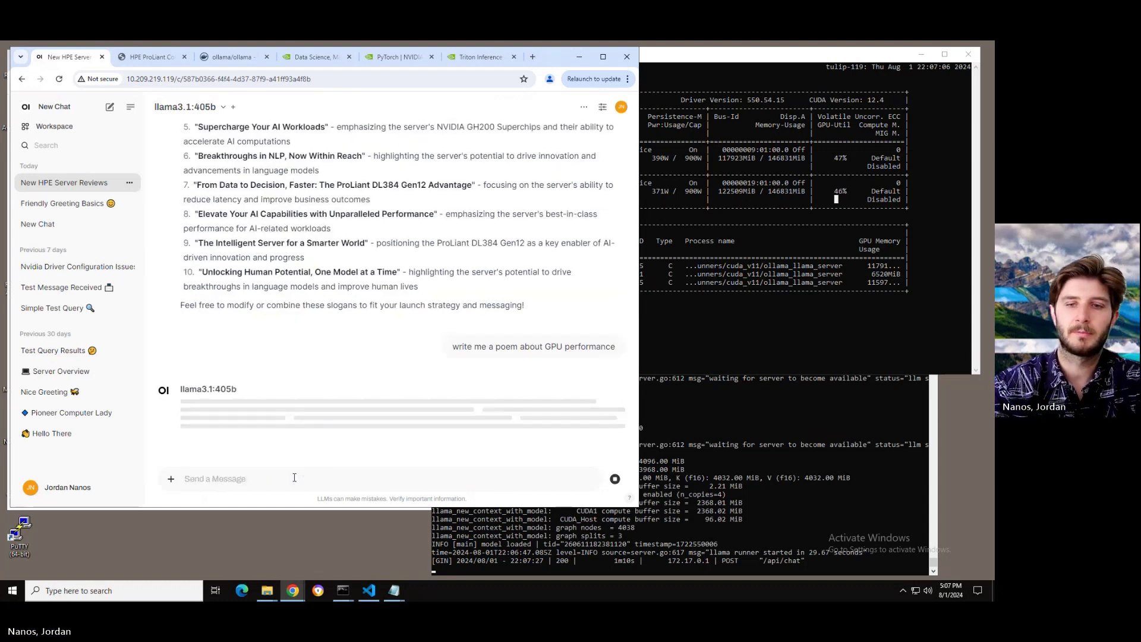
left_click(791, 316)
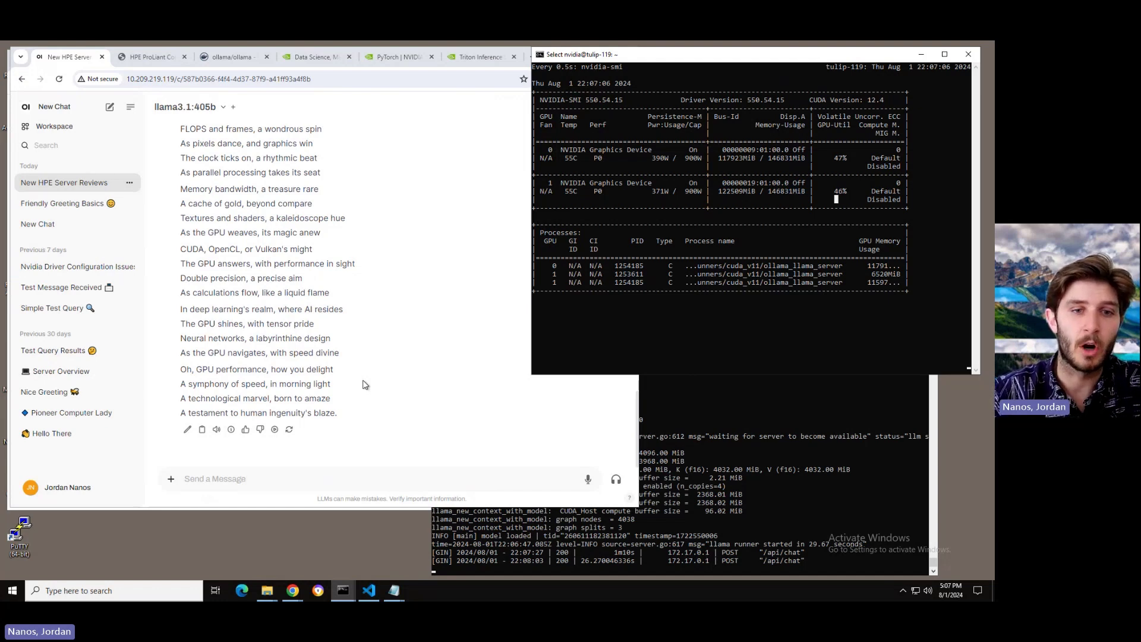
left_click(369, 331)
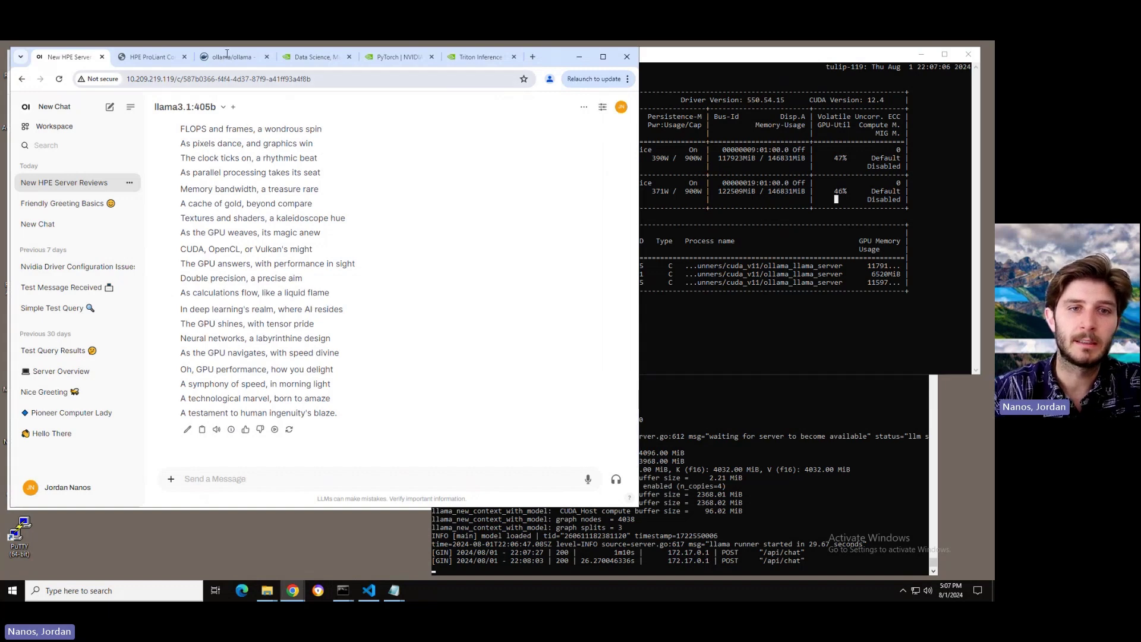
- Show the ollama/ollama Tags list and highlight latest's linux/arm64 and linux/amd64 builds
left_click(232, 57)
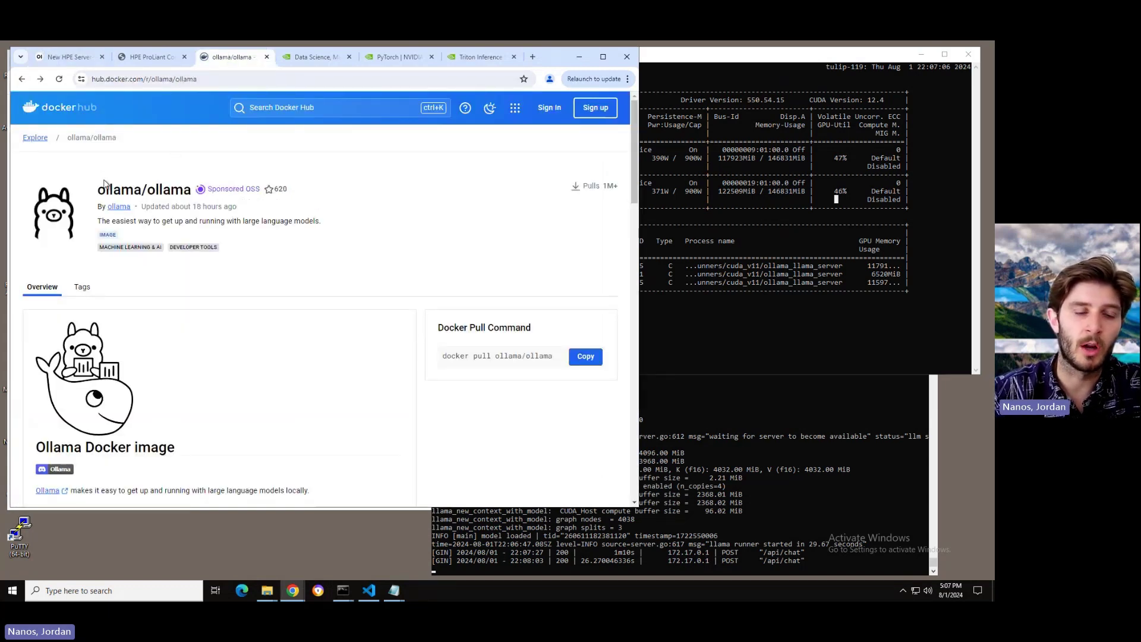
left_click(82, 287)
scroll(392, 256, "down", 3)
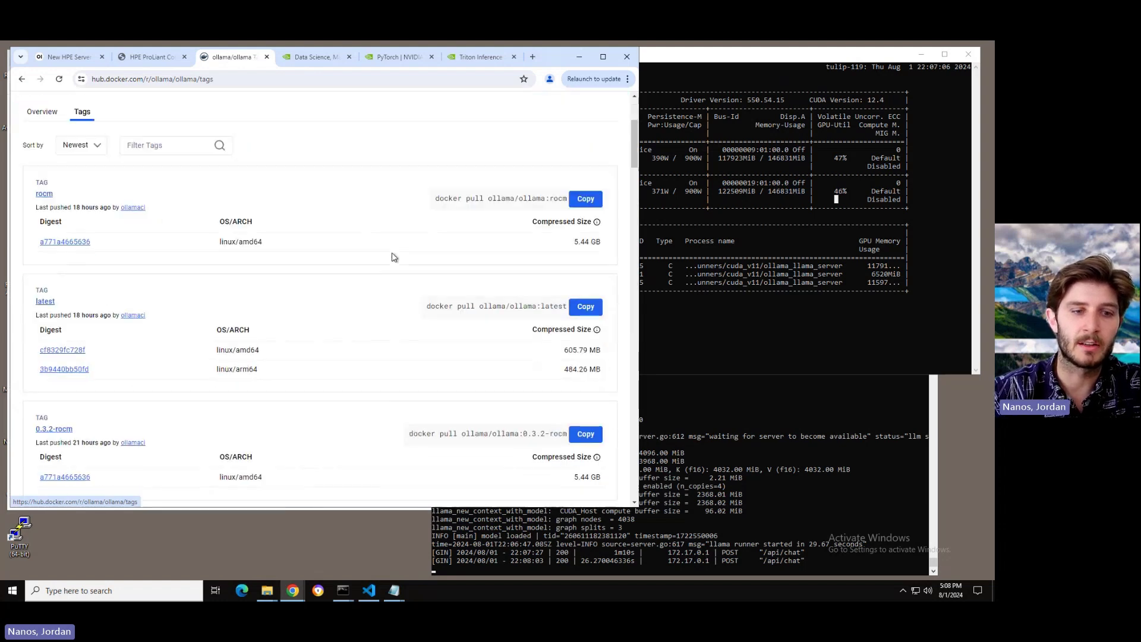
scroll(392, 255, "down", 2)
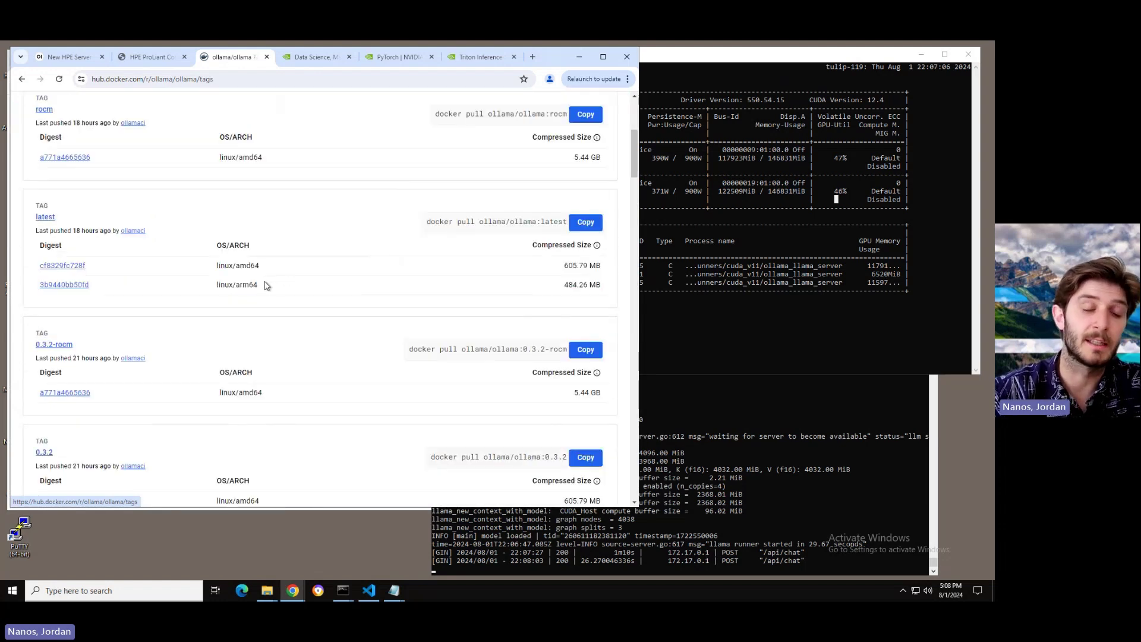
triple_click(229, 292)
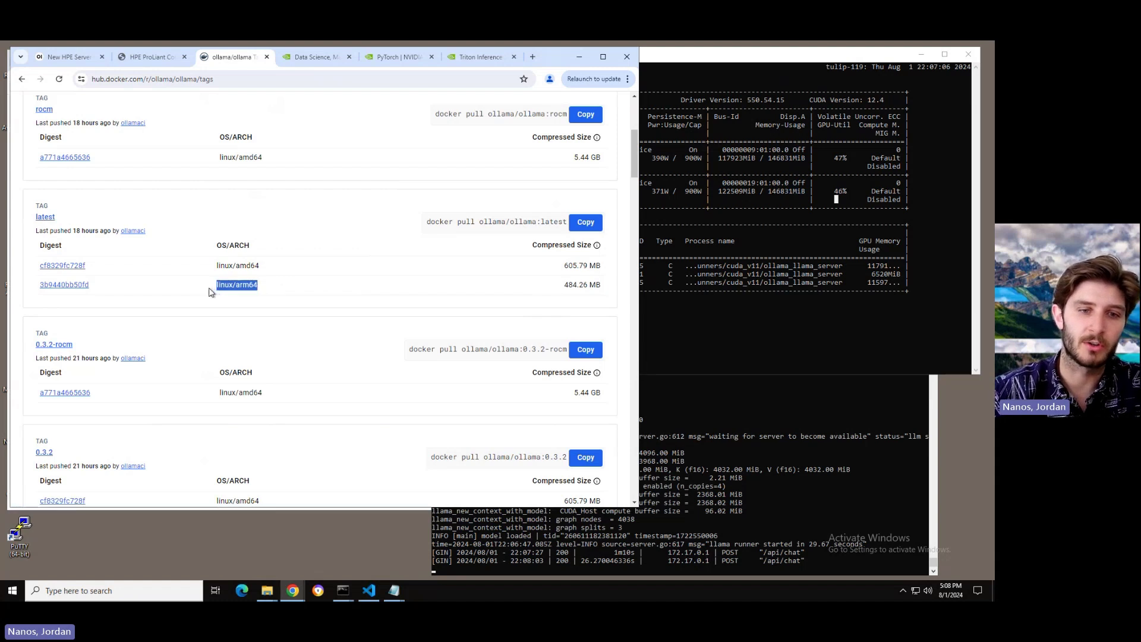
triple_click(249, 265)
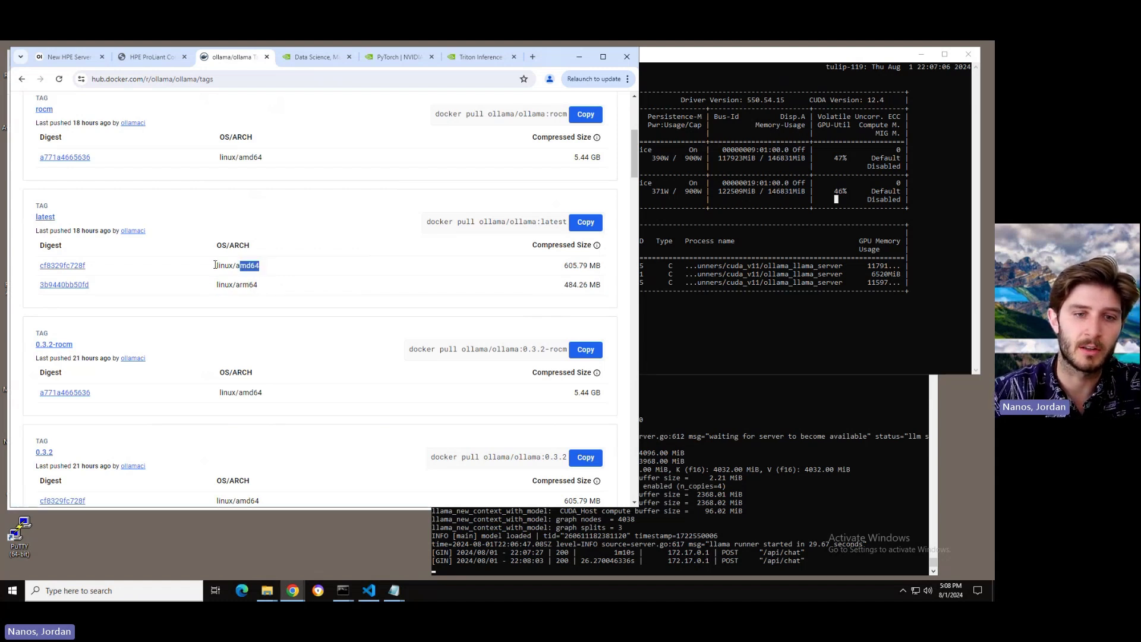
left_click(274, 290)
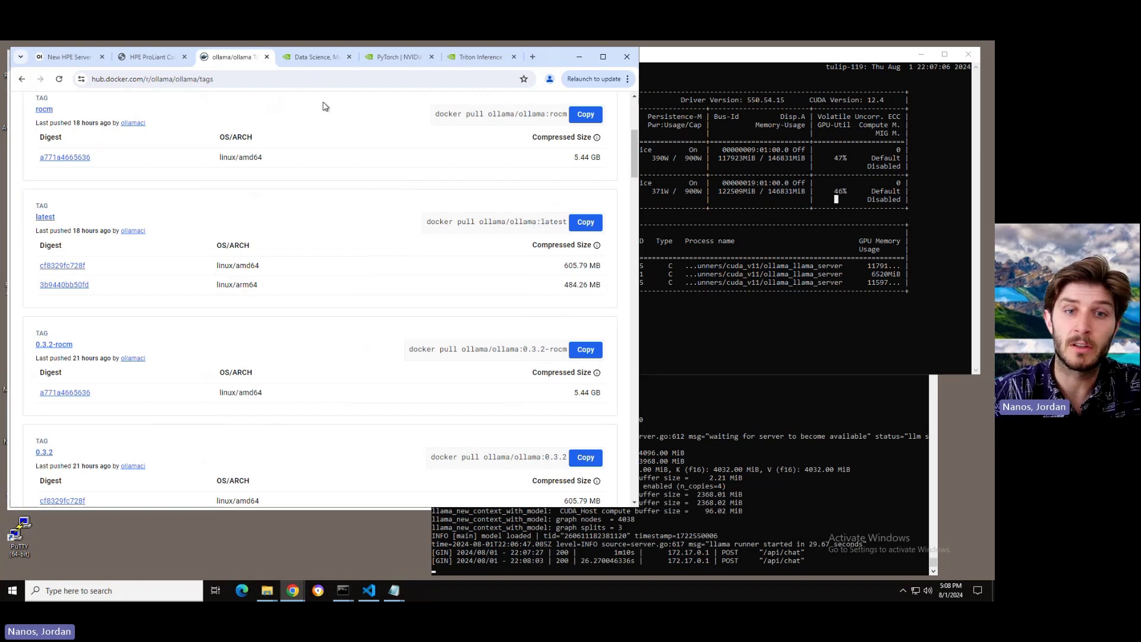
- Show the NVIDIA NGC containers catalog, highlighting its count of 337 containers
left_click(317, 58)
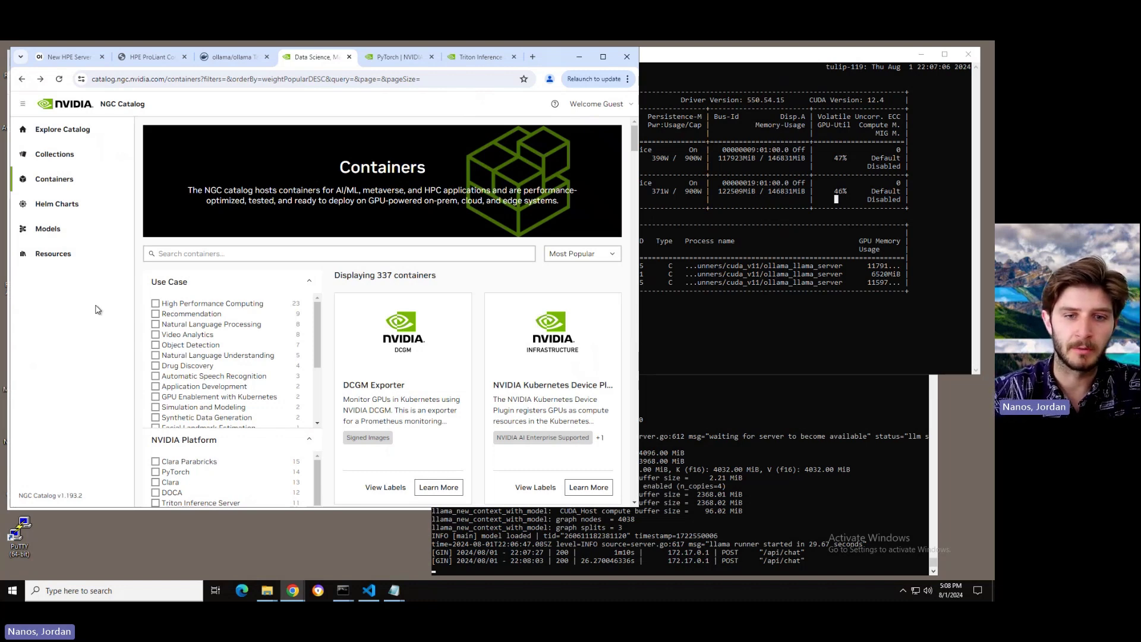
double_click(381, 276)
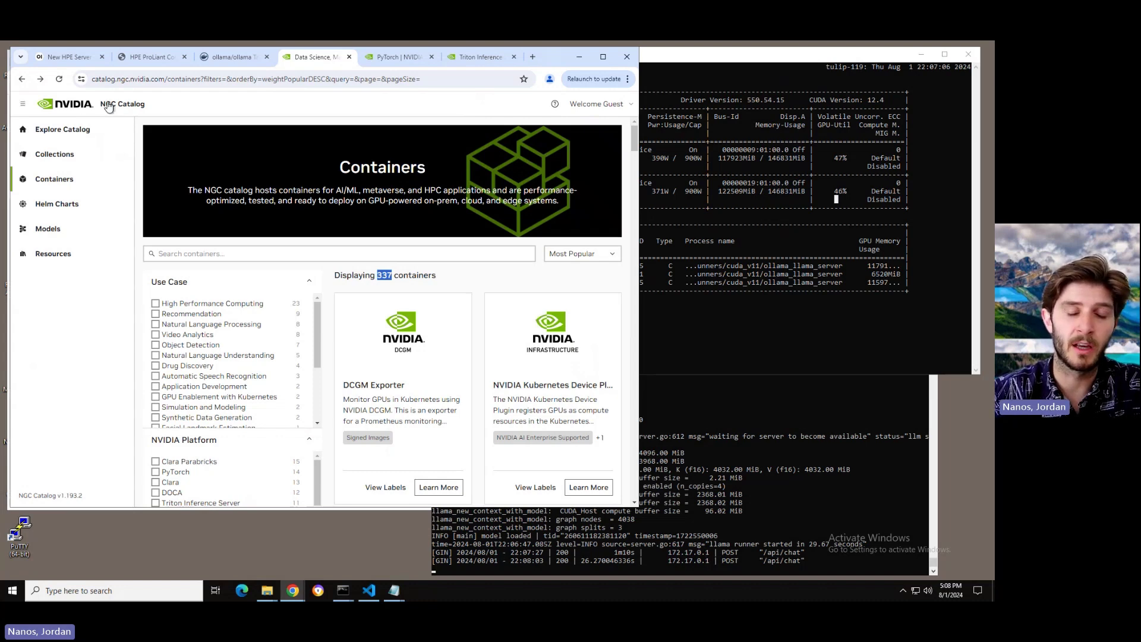
left_click(448, 281)
- Point out PyTorch's multi-arch support, then bring up the Triton Inference Server container page
left_click(390, 57)
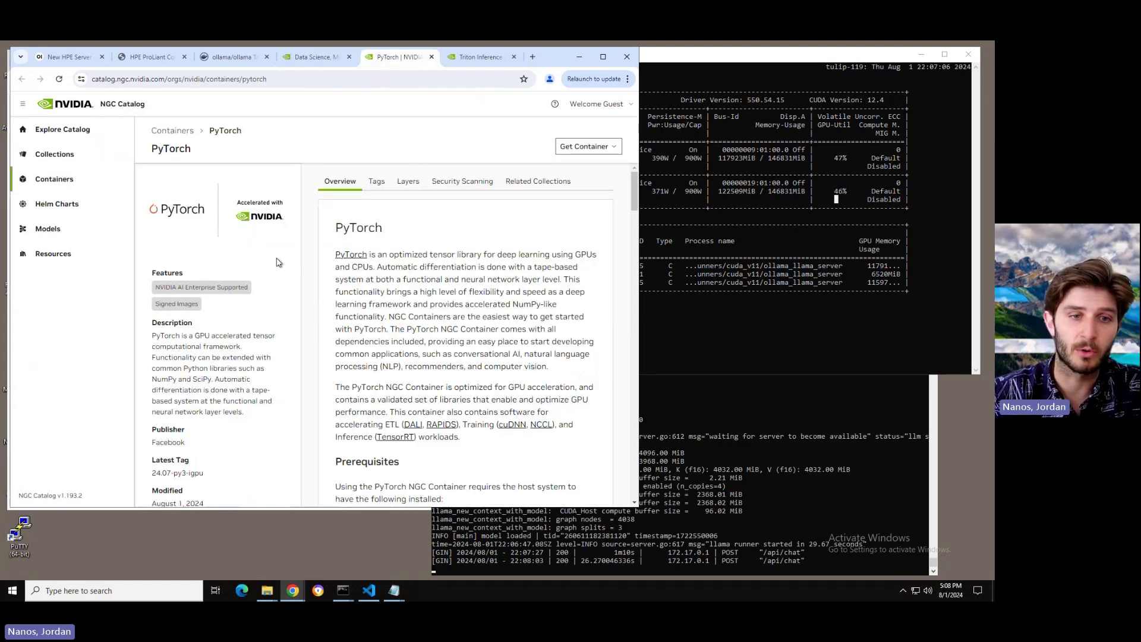
scroll(280, 262, "down", 3)
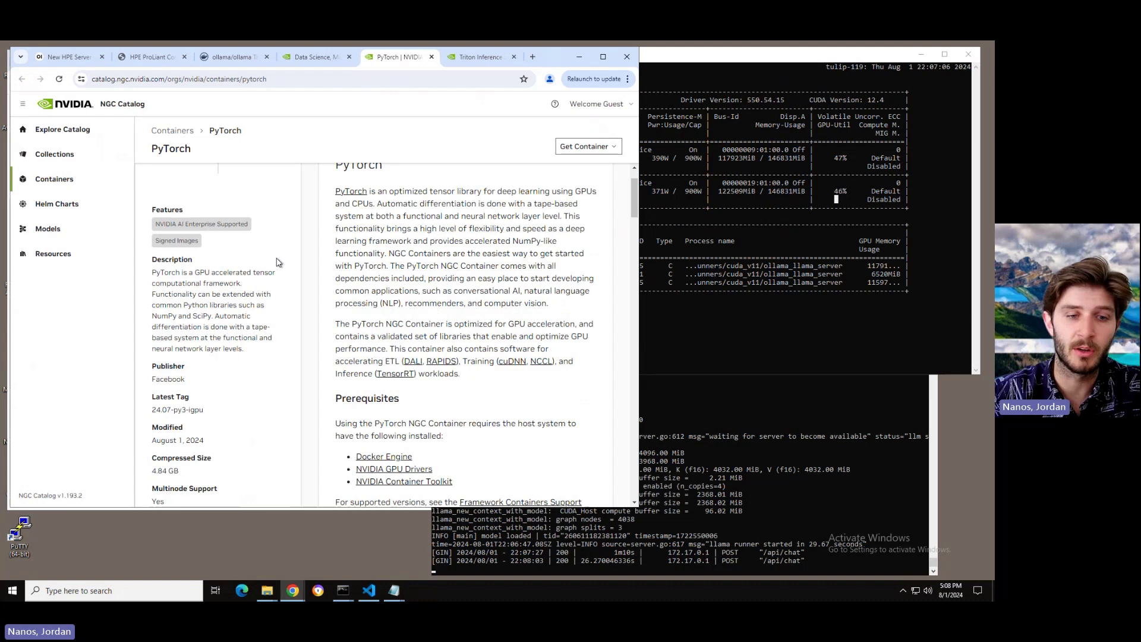
triple_click(179, 394)
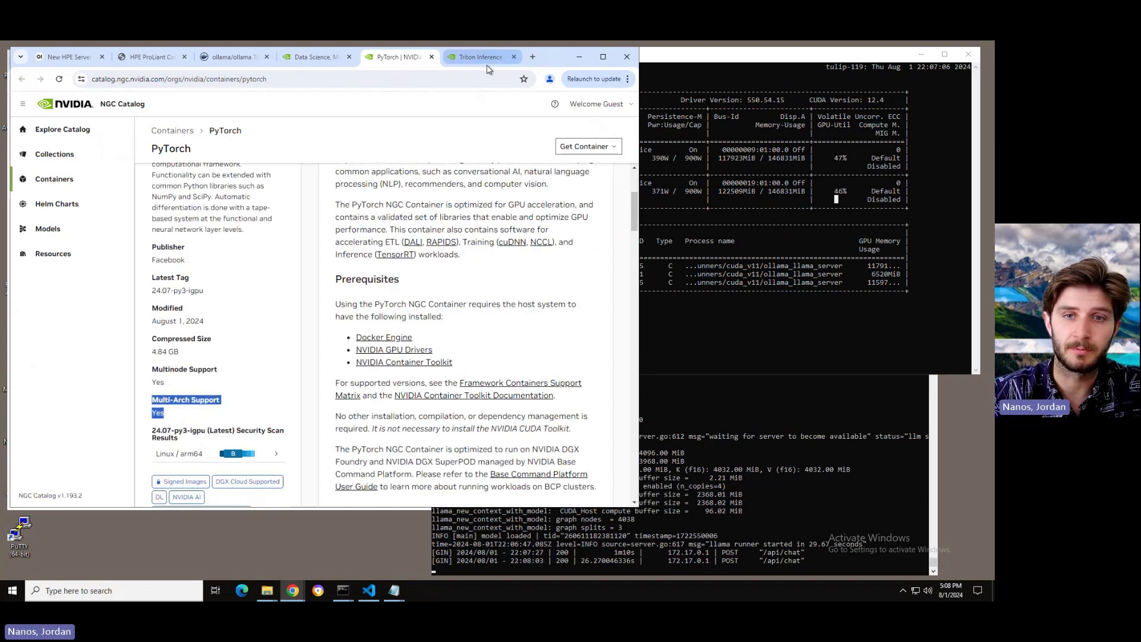
left_click(465, 62)
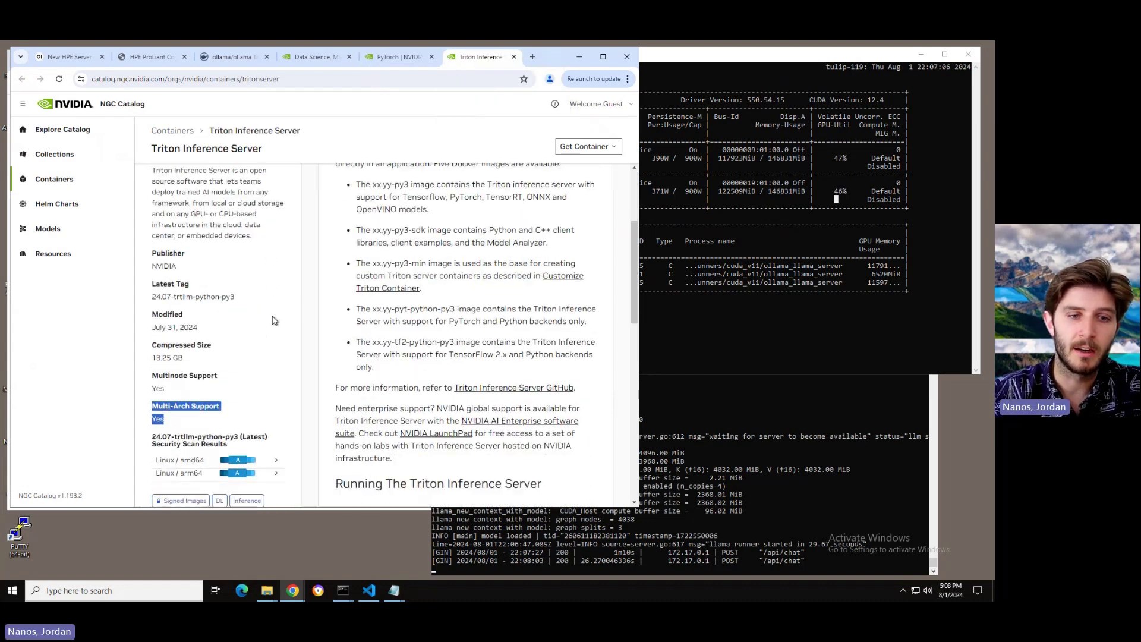
- Return to the HPE ProLiant DL384 Gen12 product page and close its chat-assistance pop-up
left_click(153, 55)
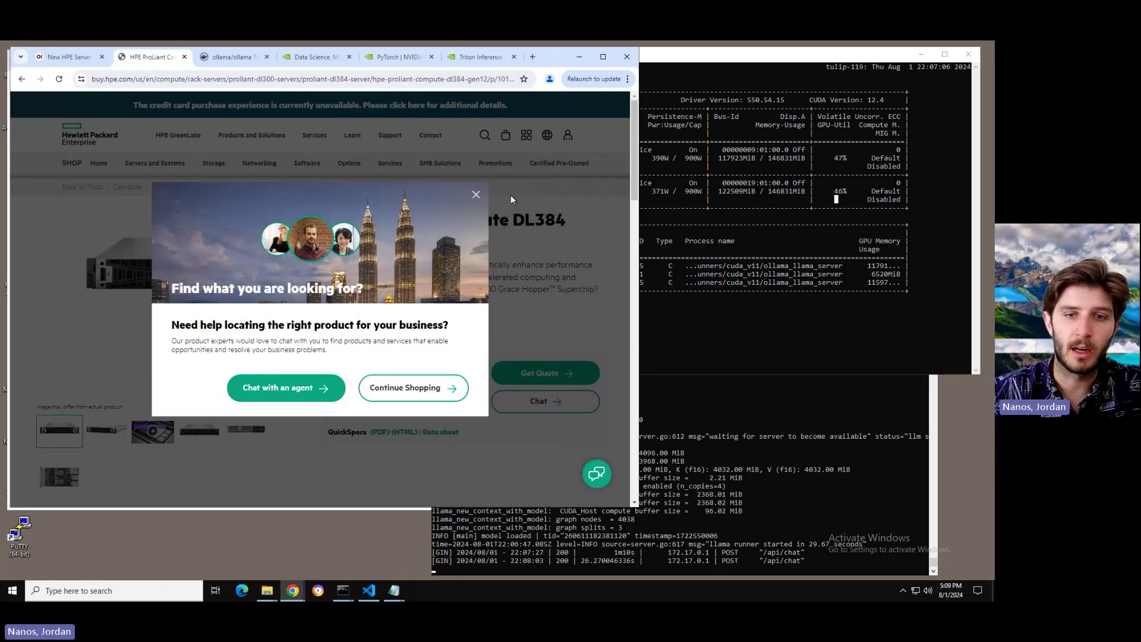
left_click(475, 196)
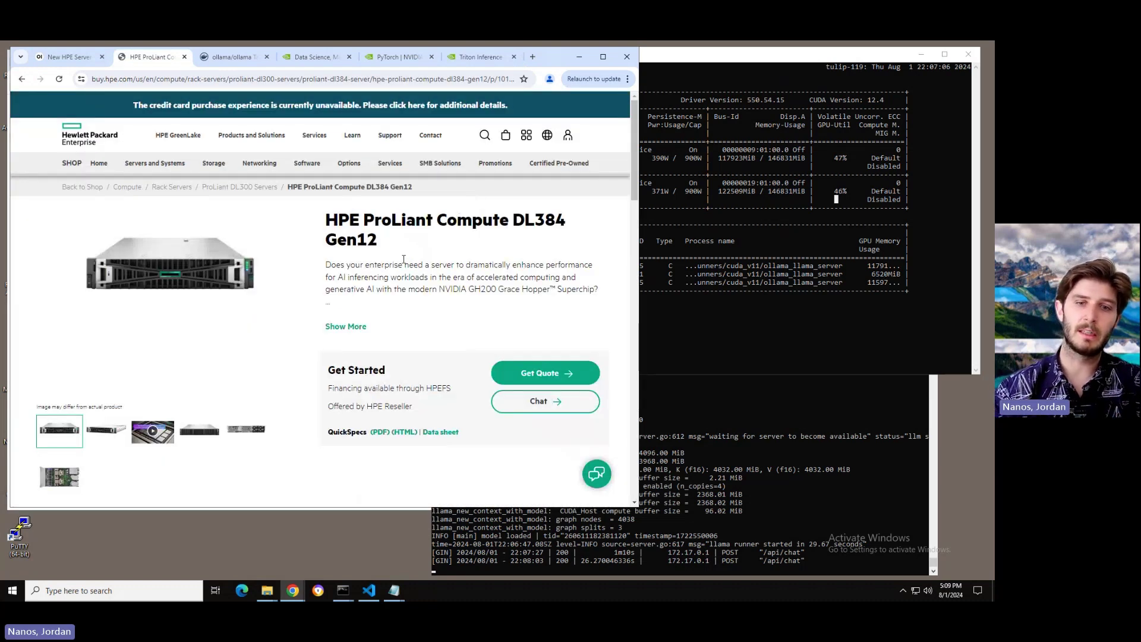